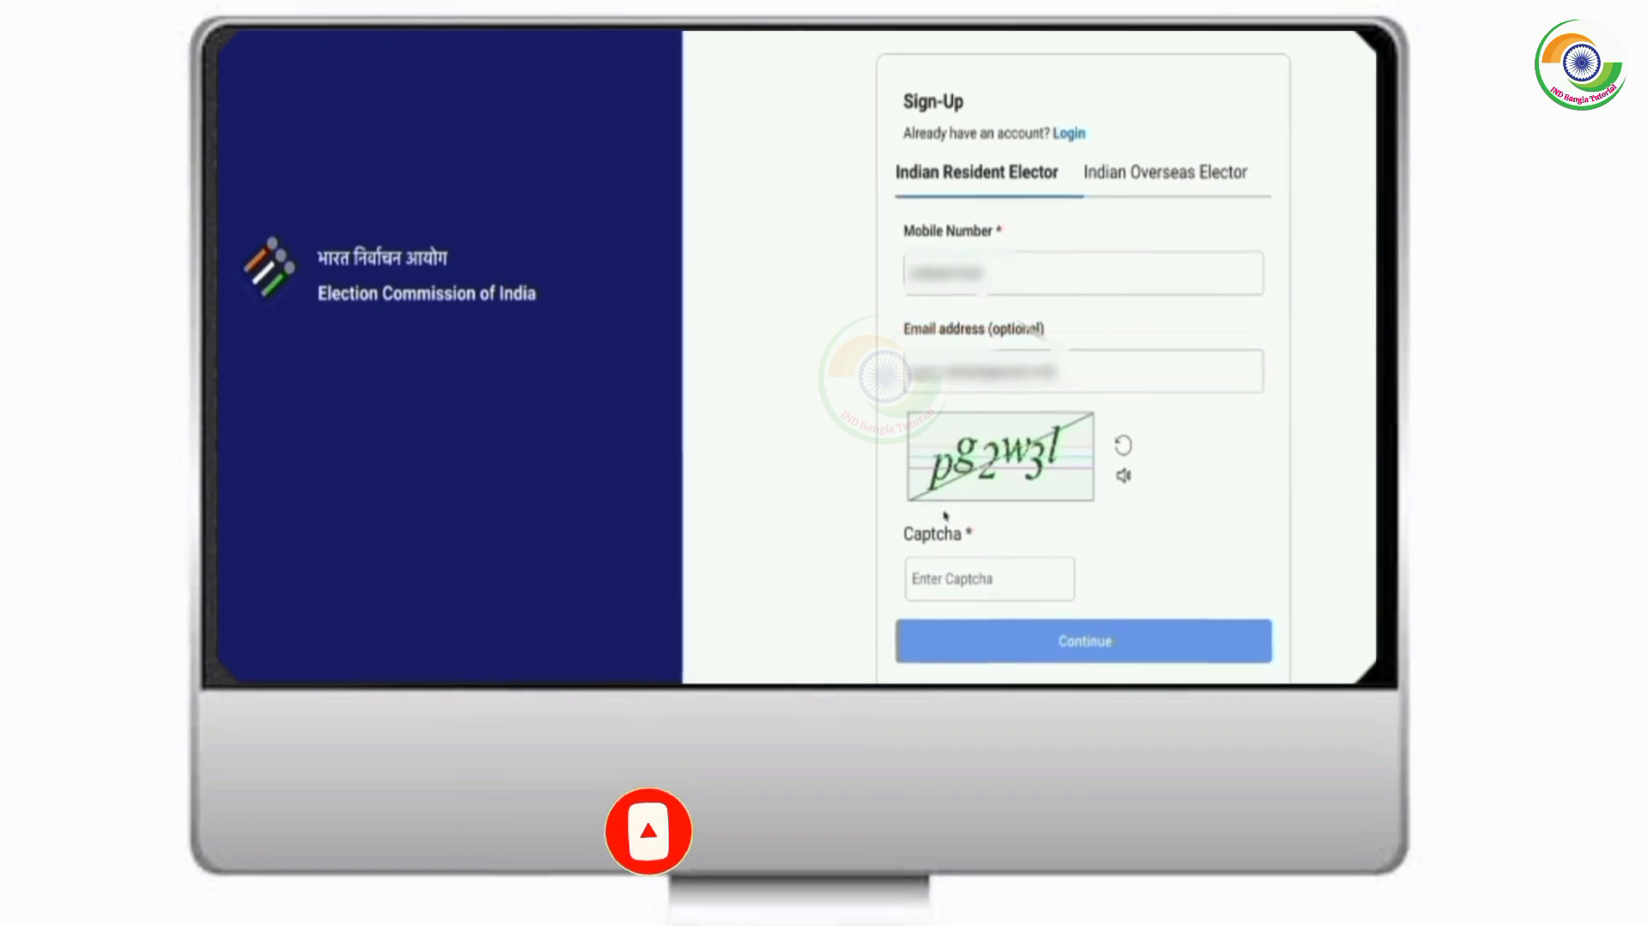
Enter the sign-up captcha and continue to the name and password page.
click(1021, 598)
text(pg)
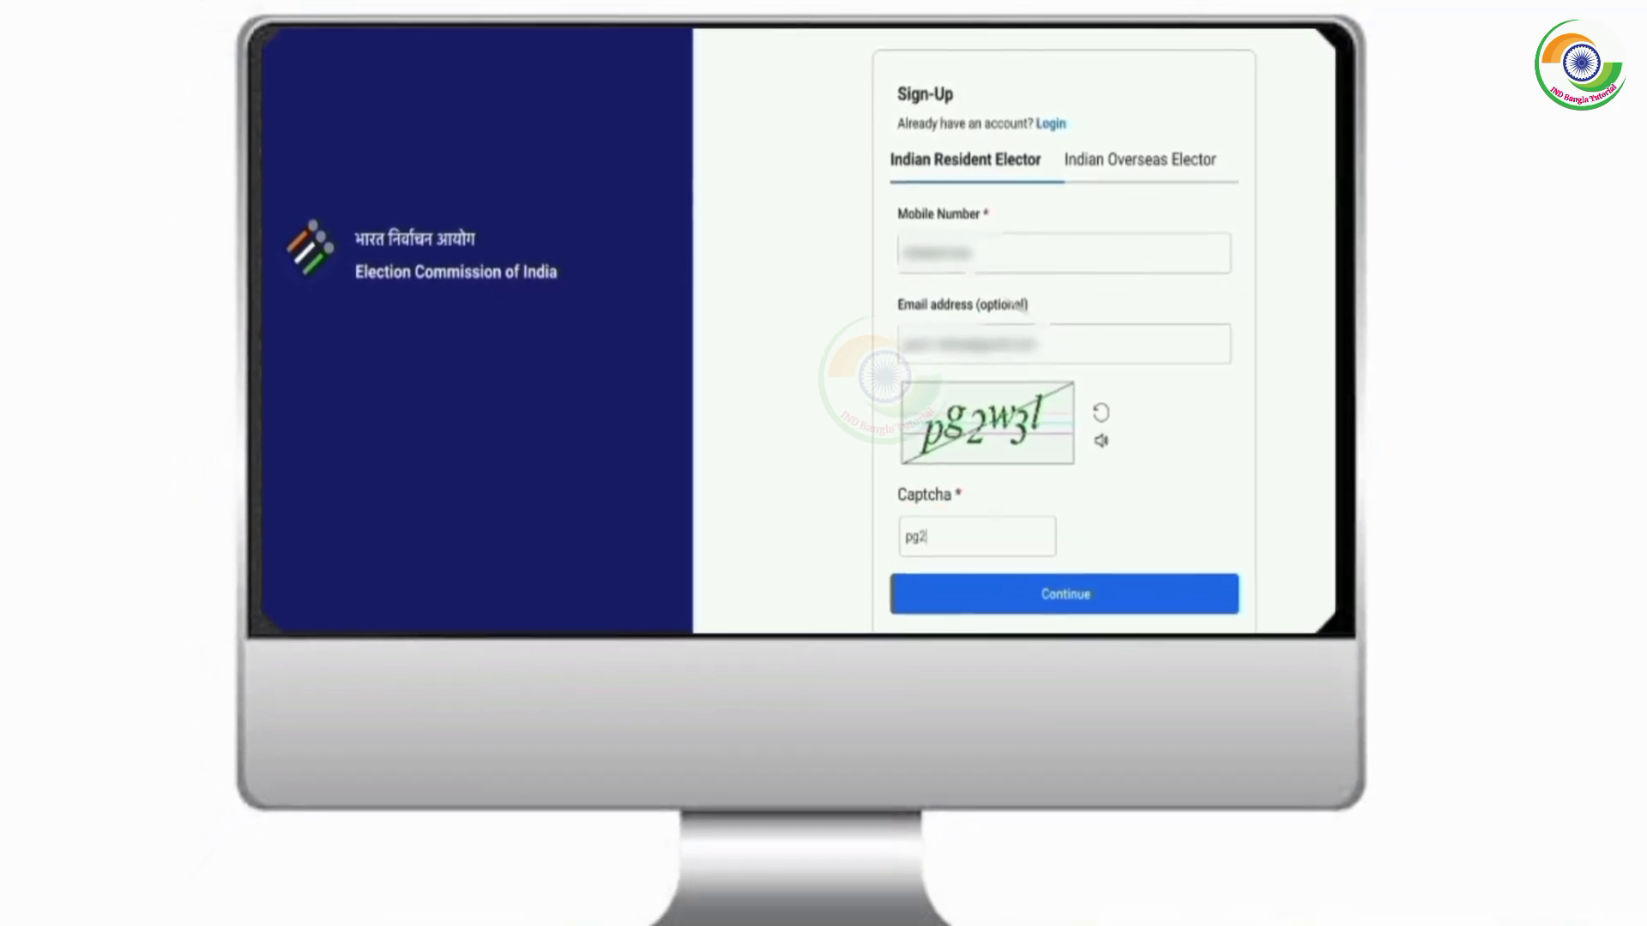
text(2w3l)
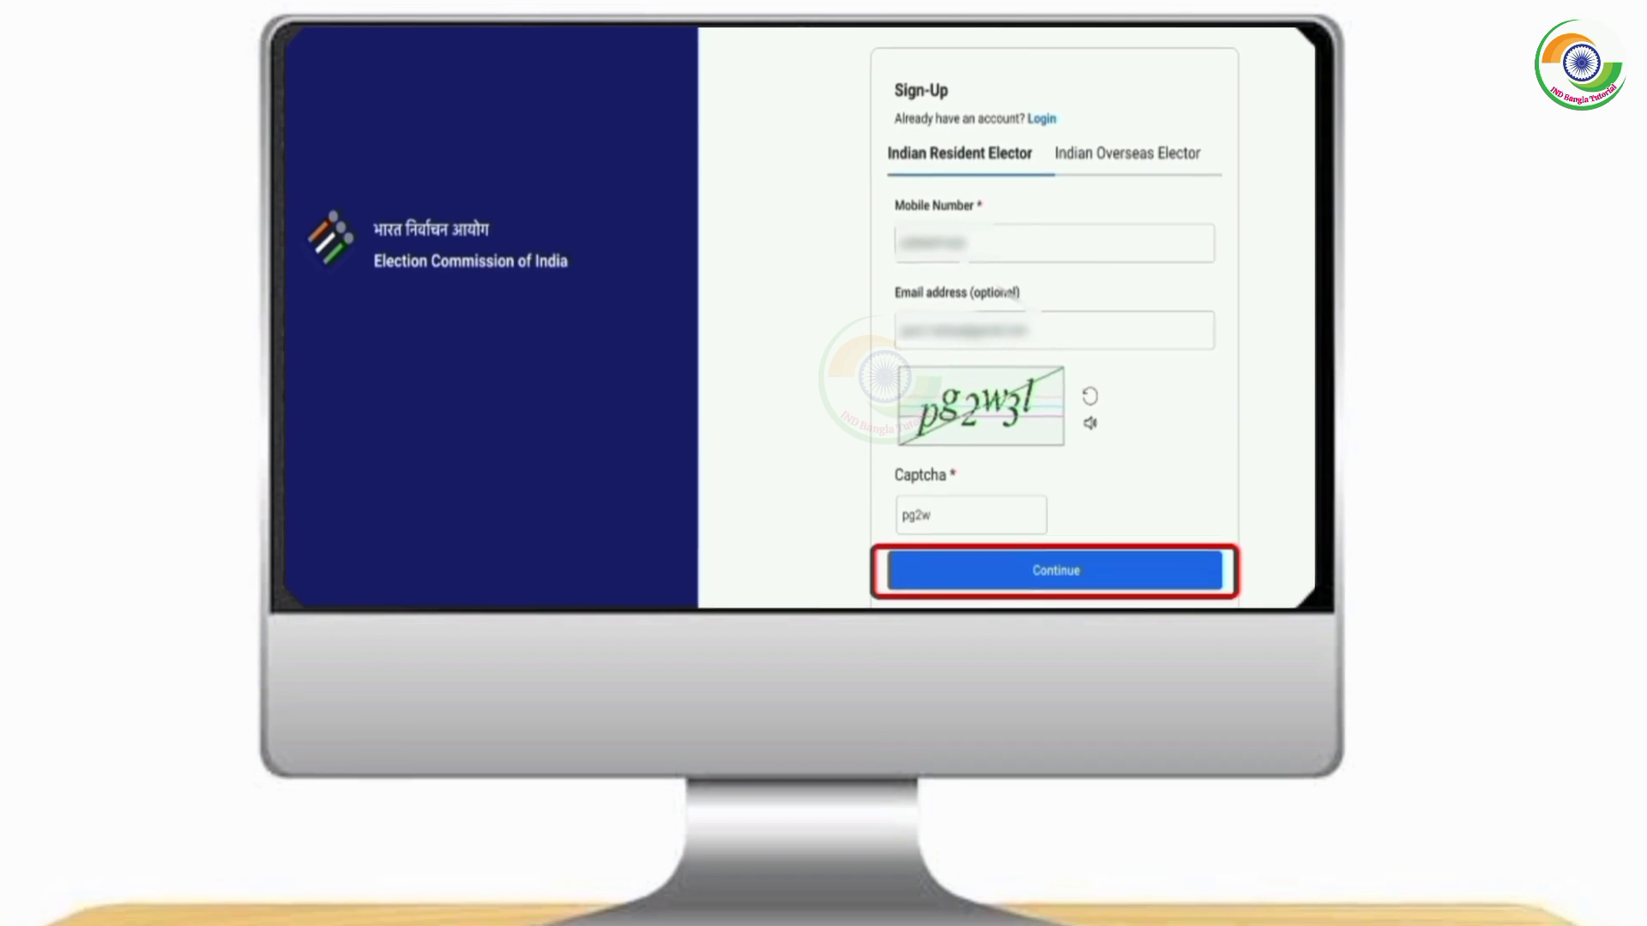
click(1058, 576)
Fill in the first name, then enter and confirm the new account password.
click(1047, 181)
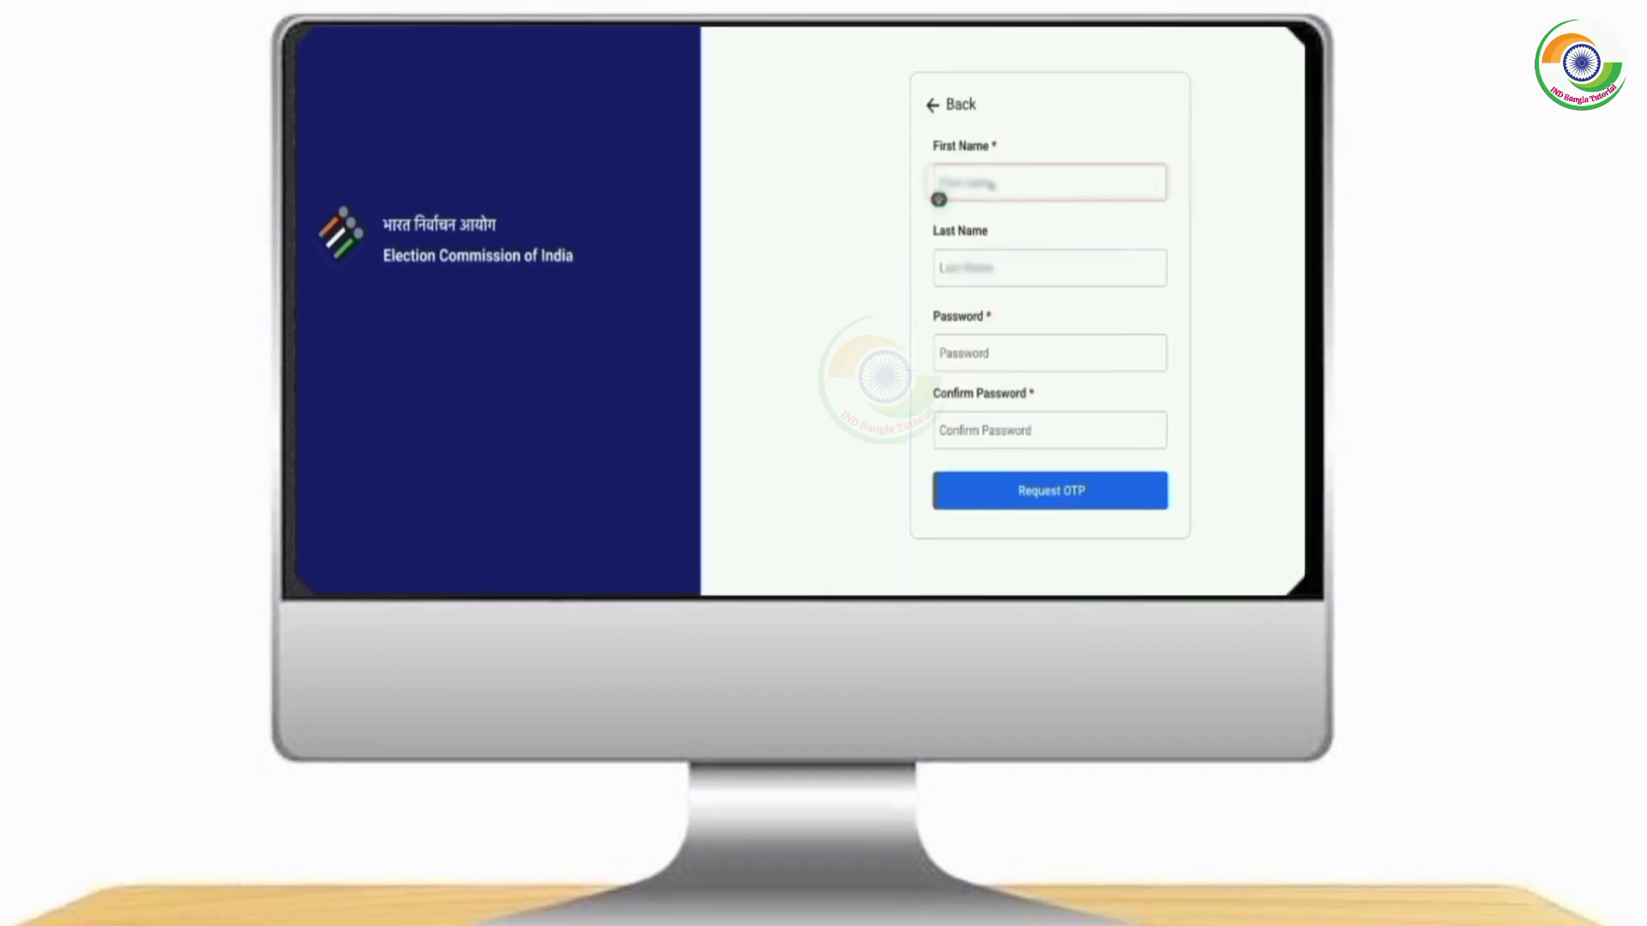
text(xxxxxxx)
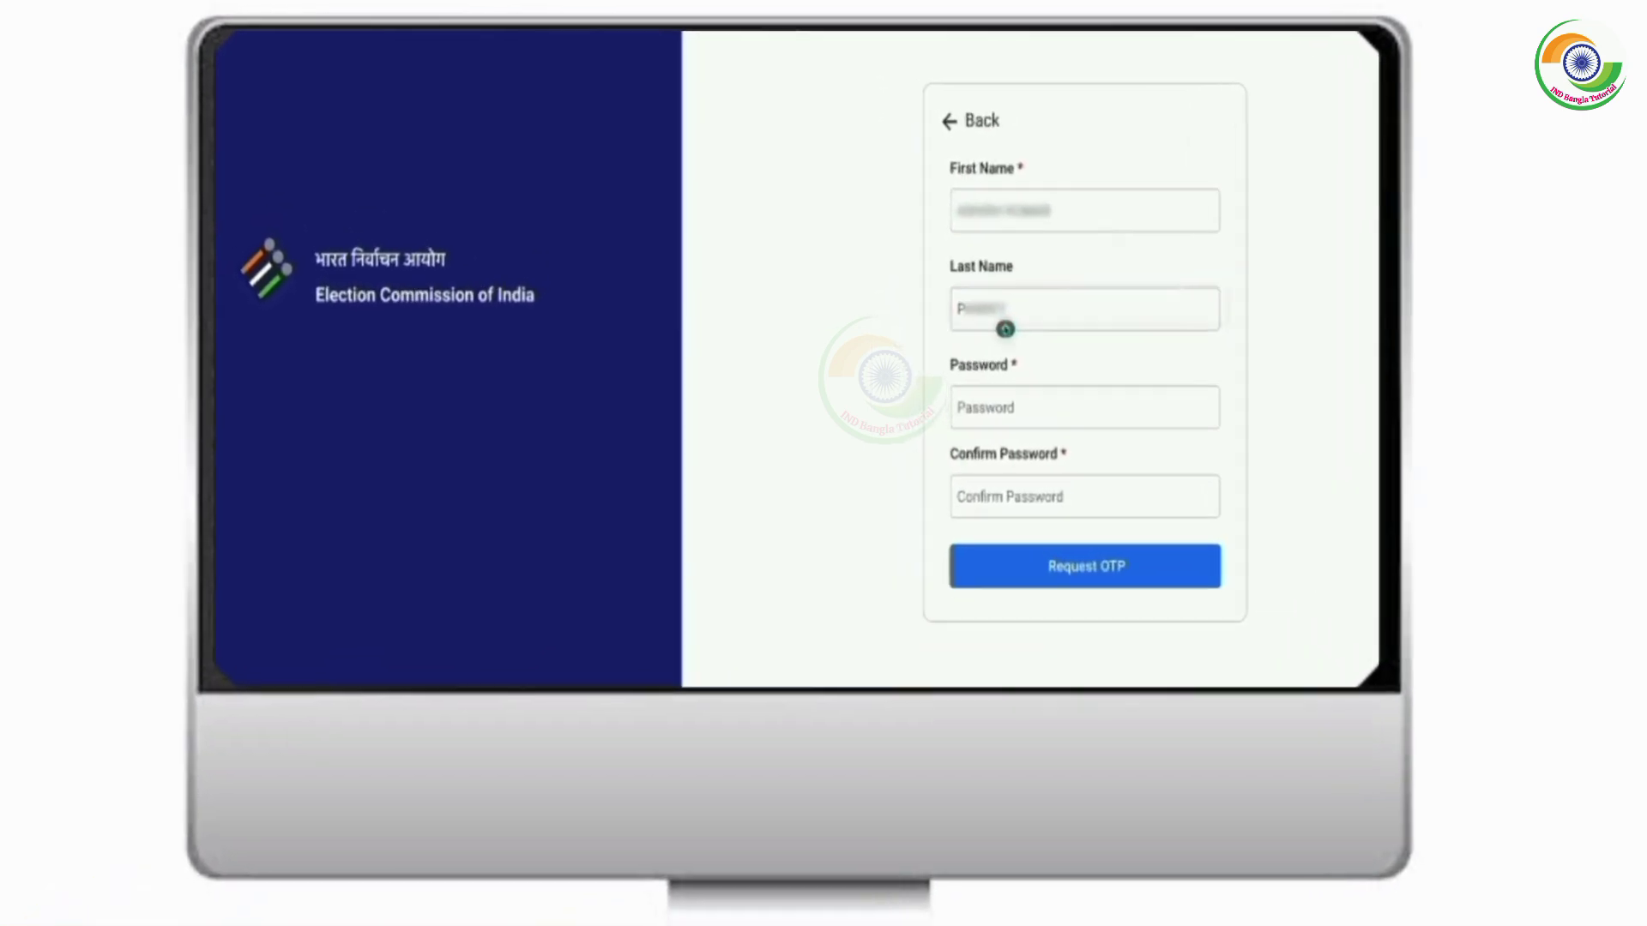
click(1089, 433)
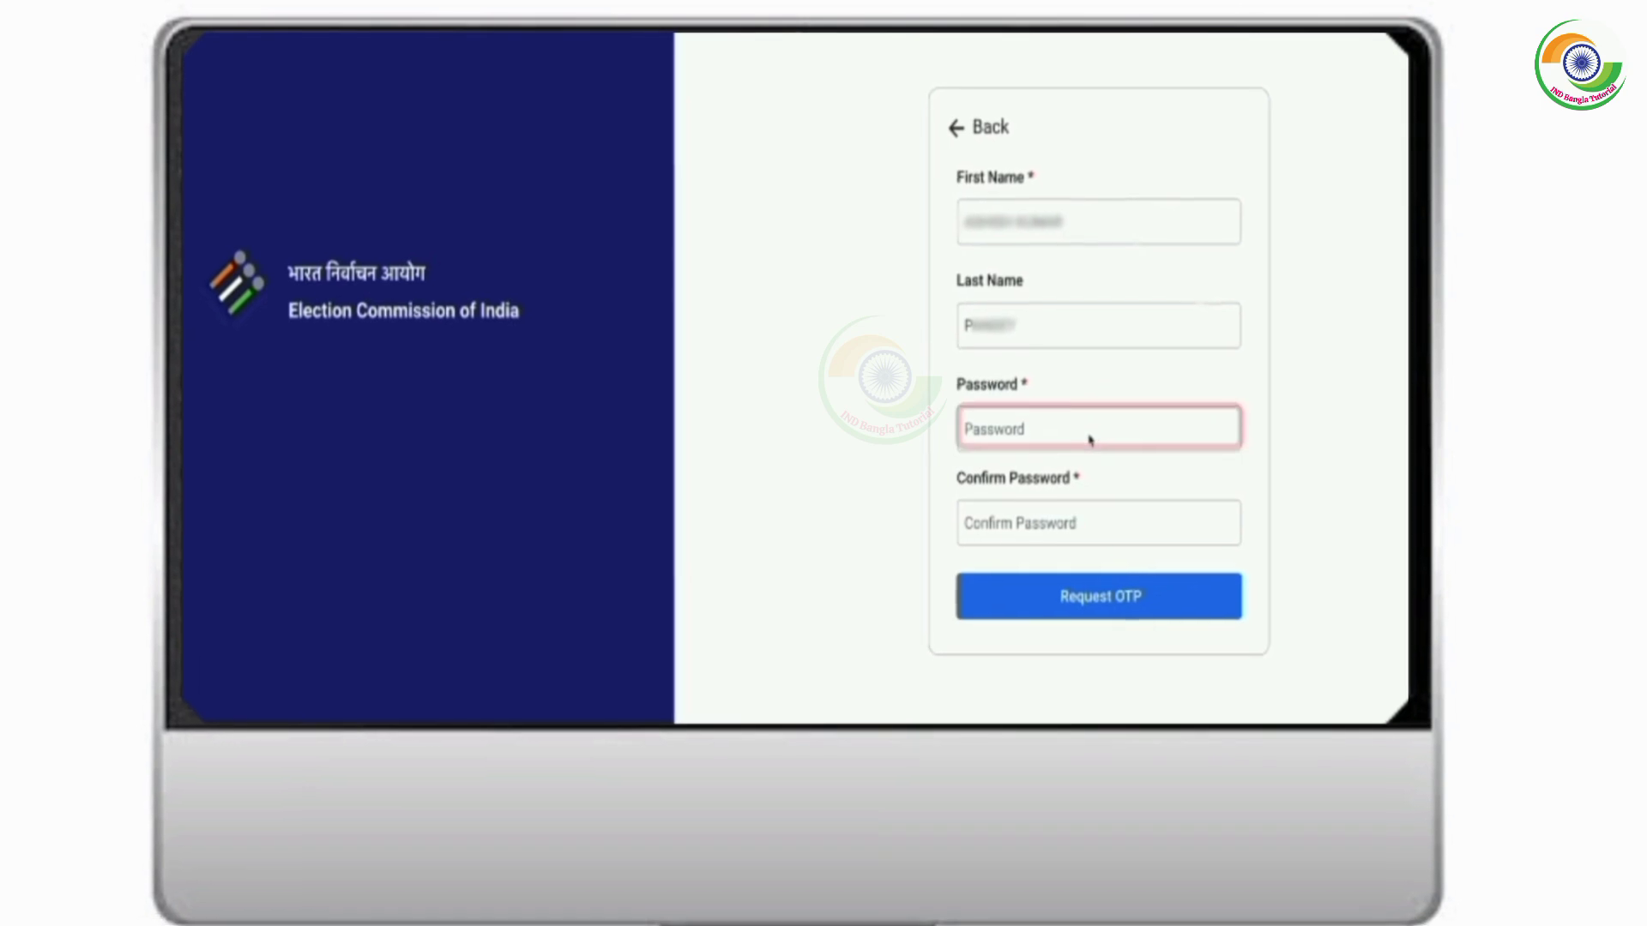
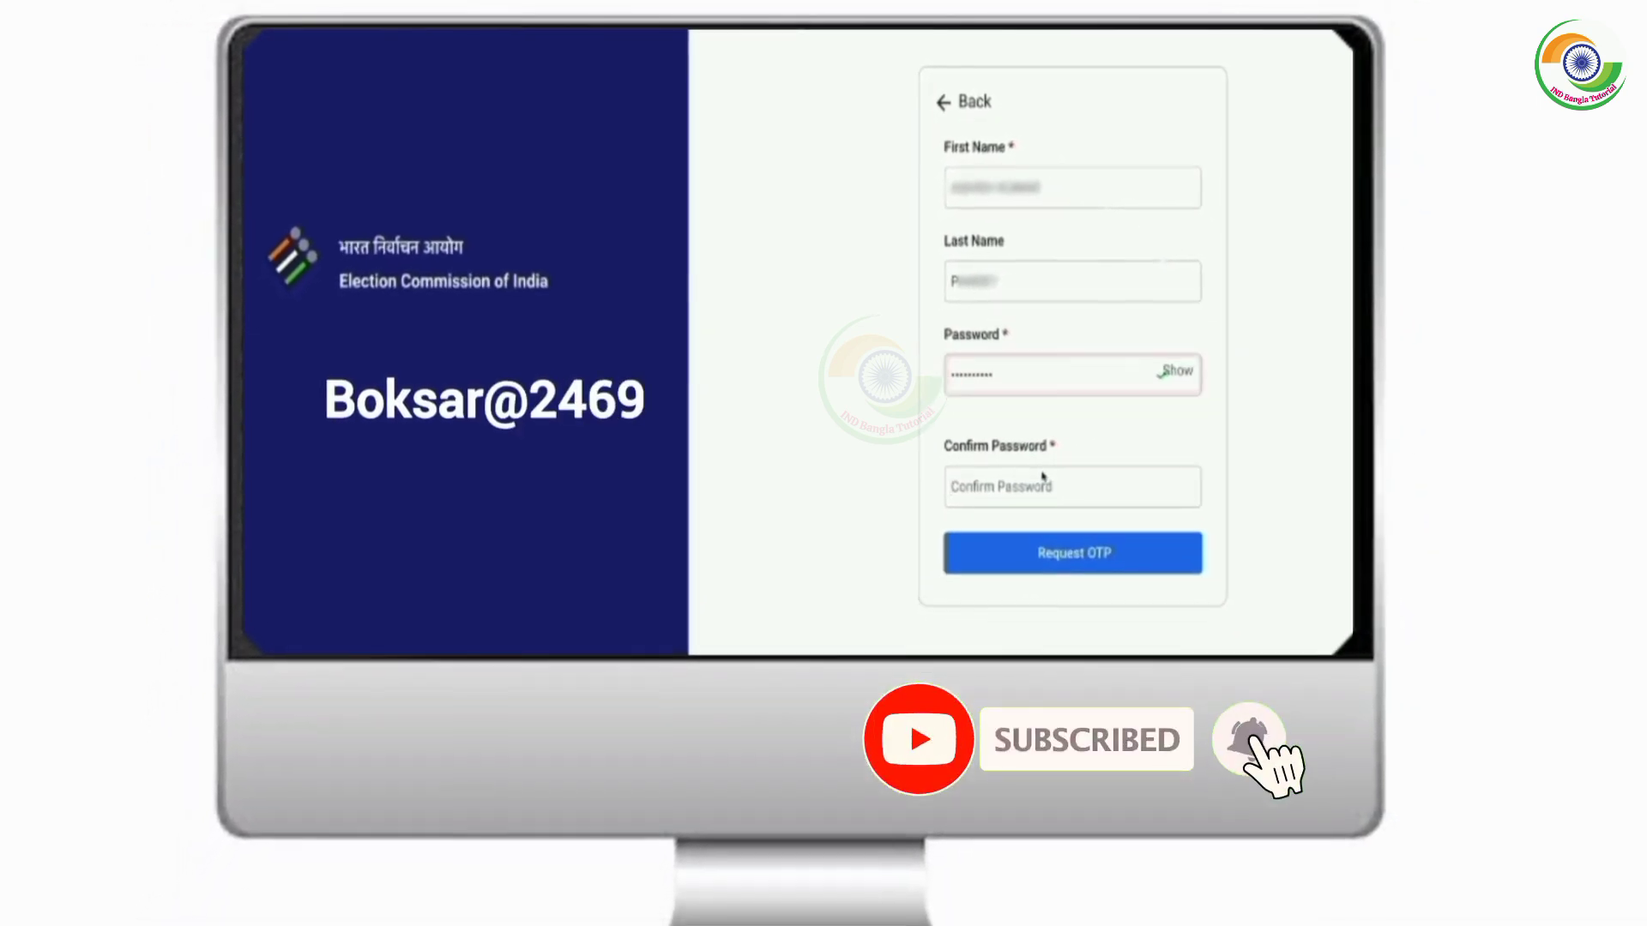
click(1050, 501)
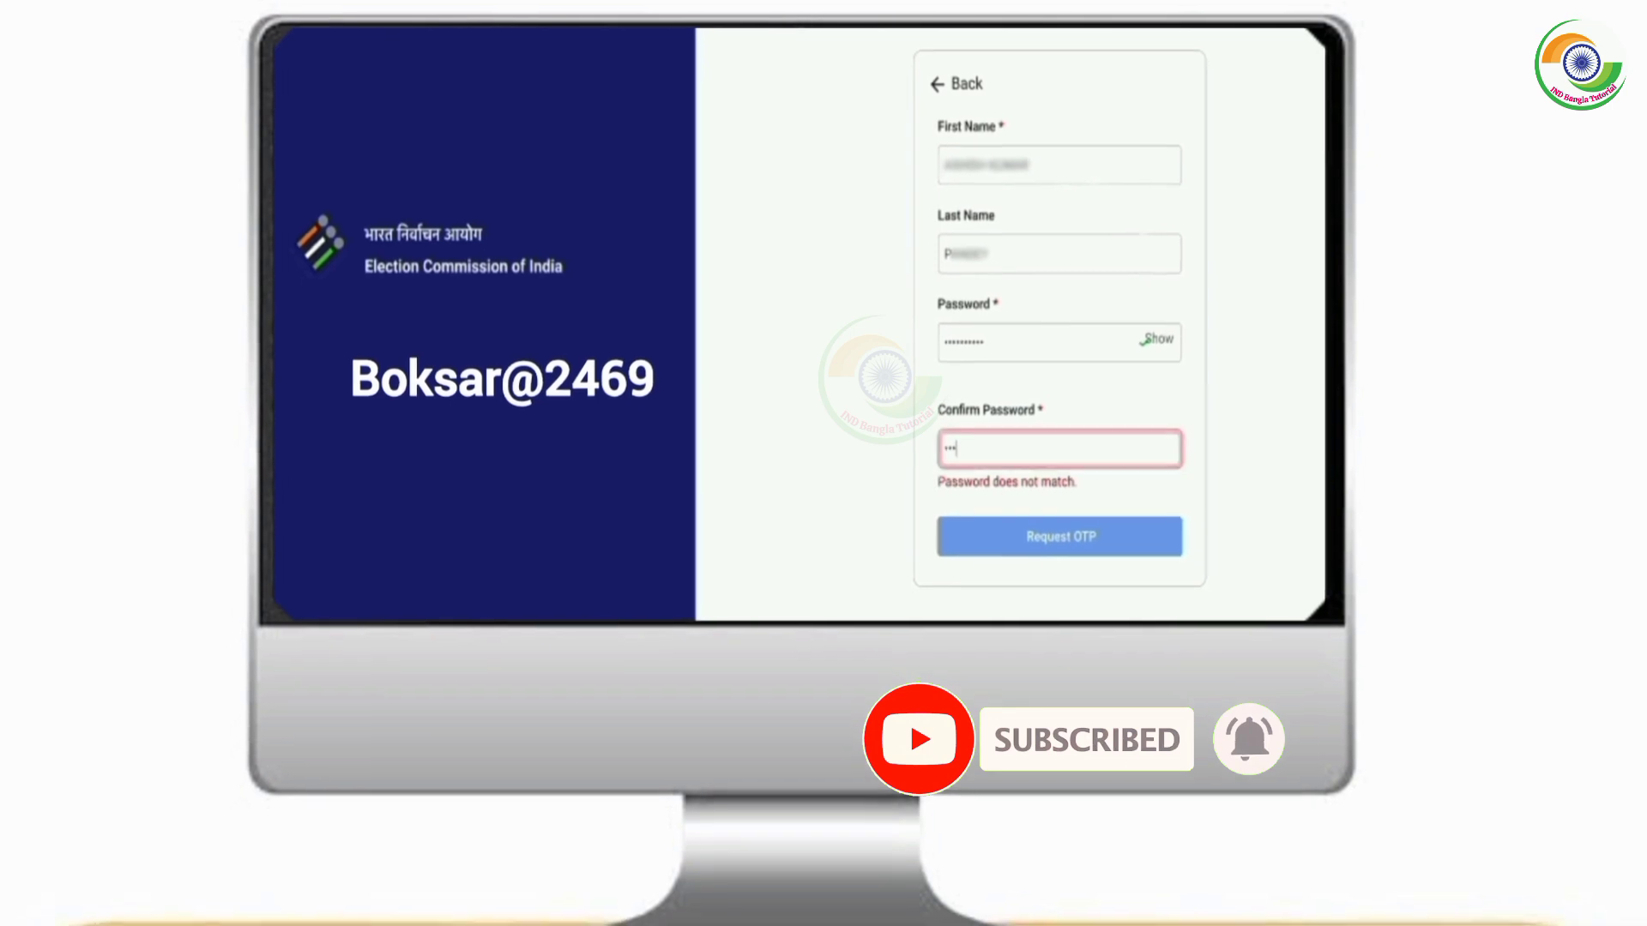
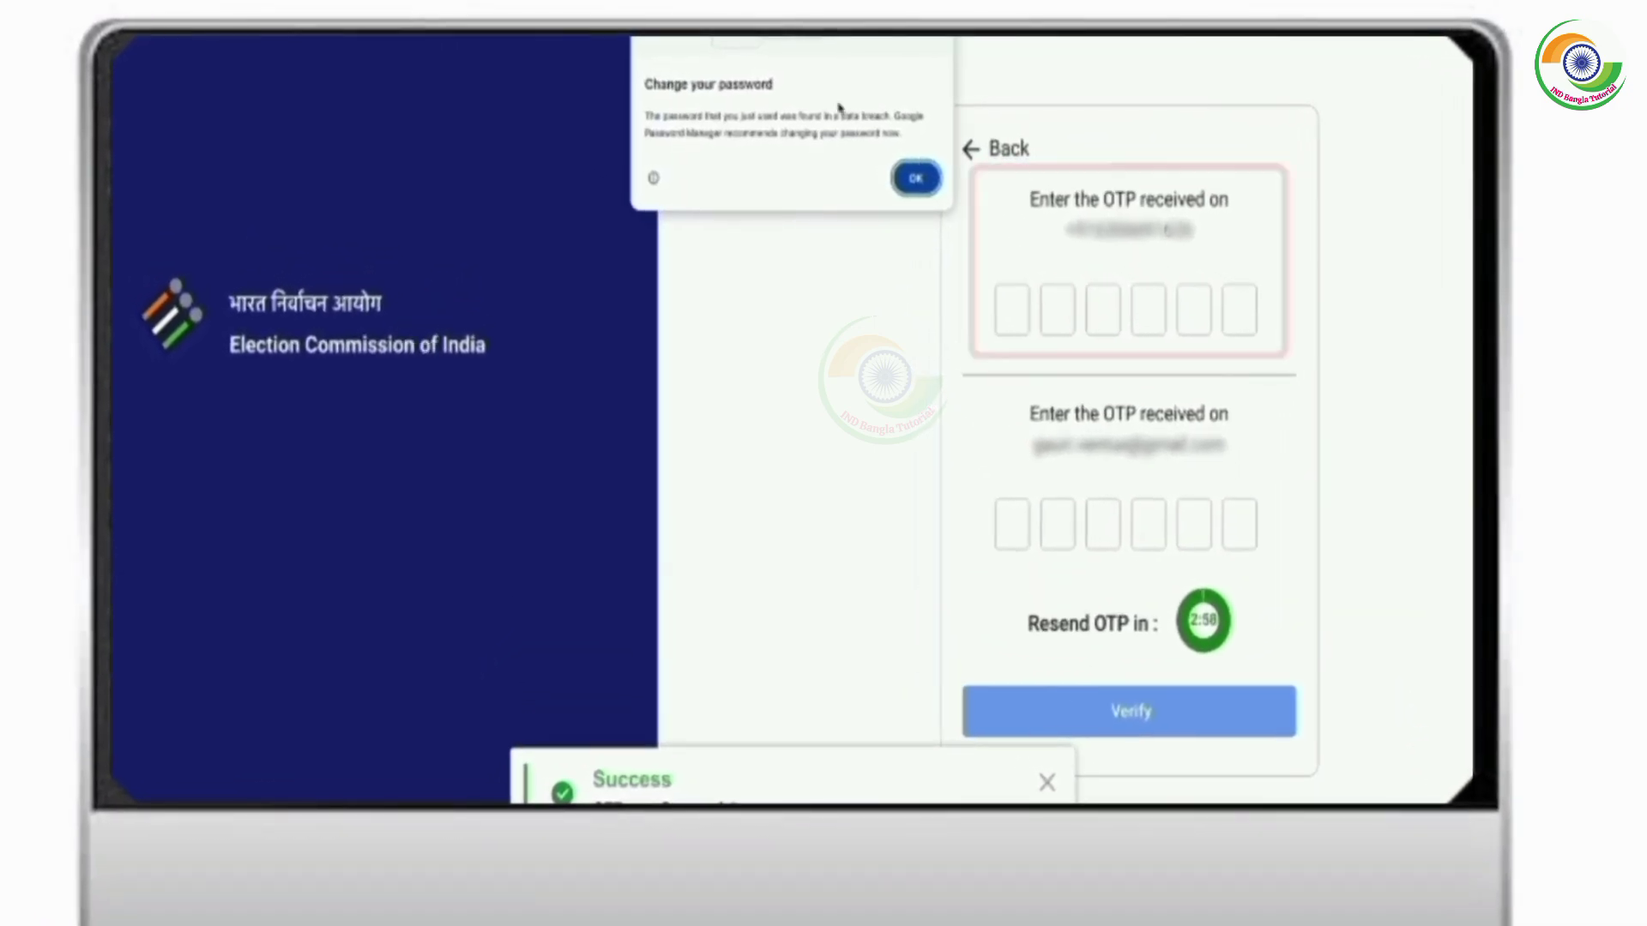
Dismiss the password warning, enter the OTP code, verify, and proceed to Login.
click(914, 179)
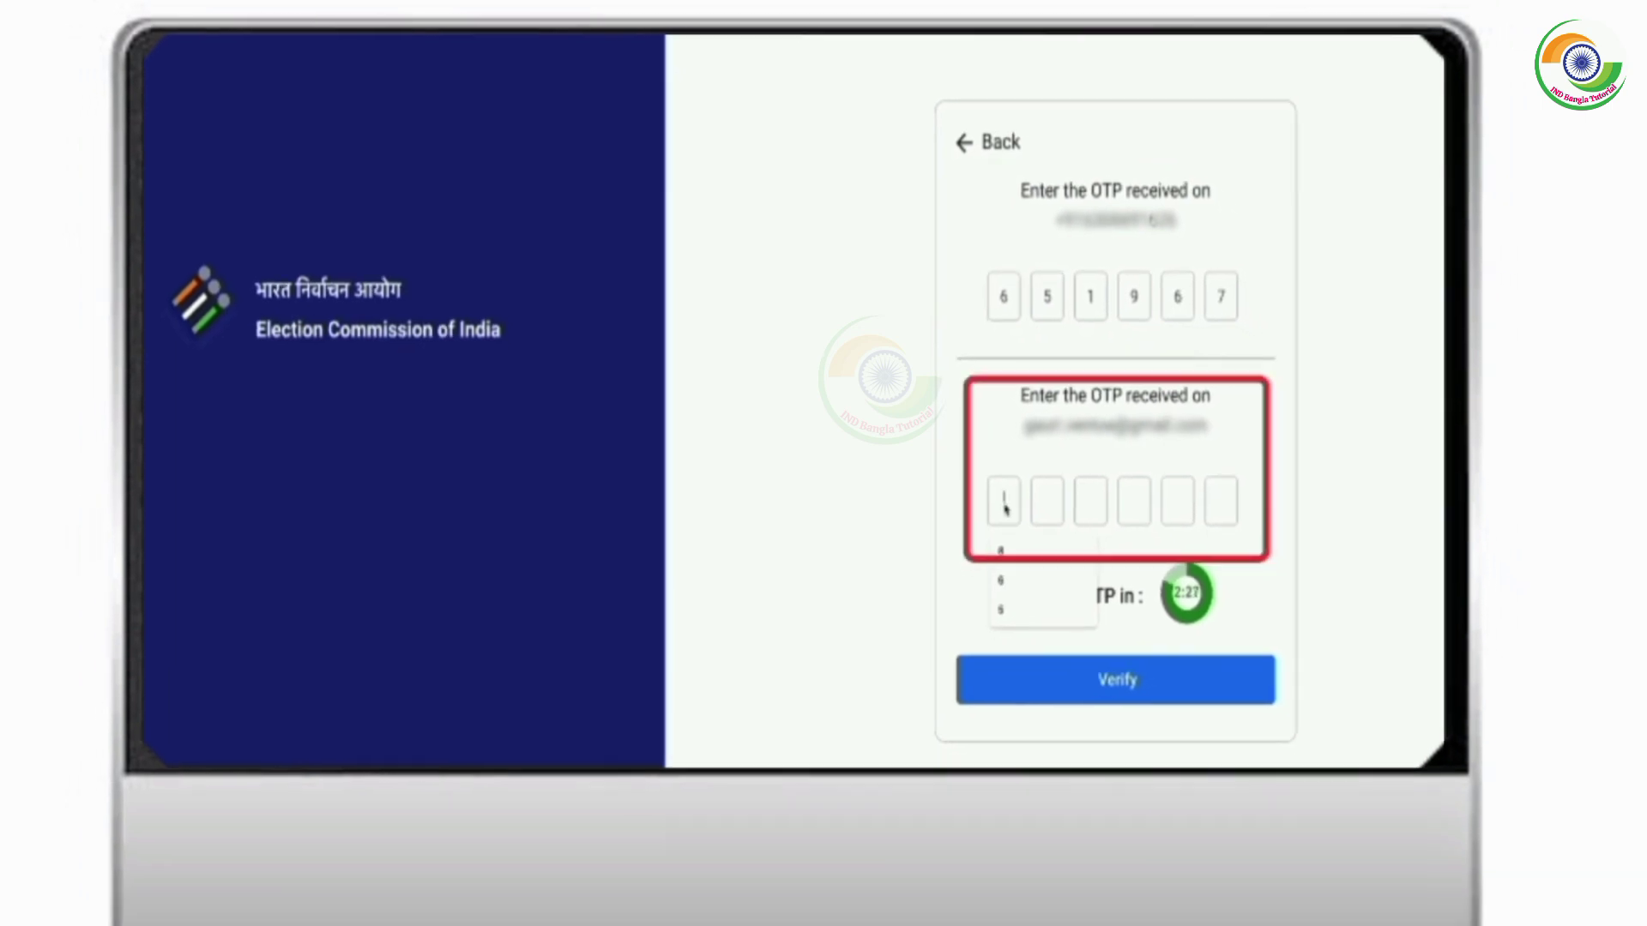
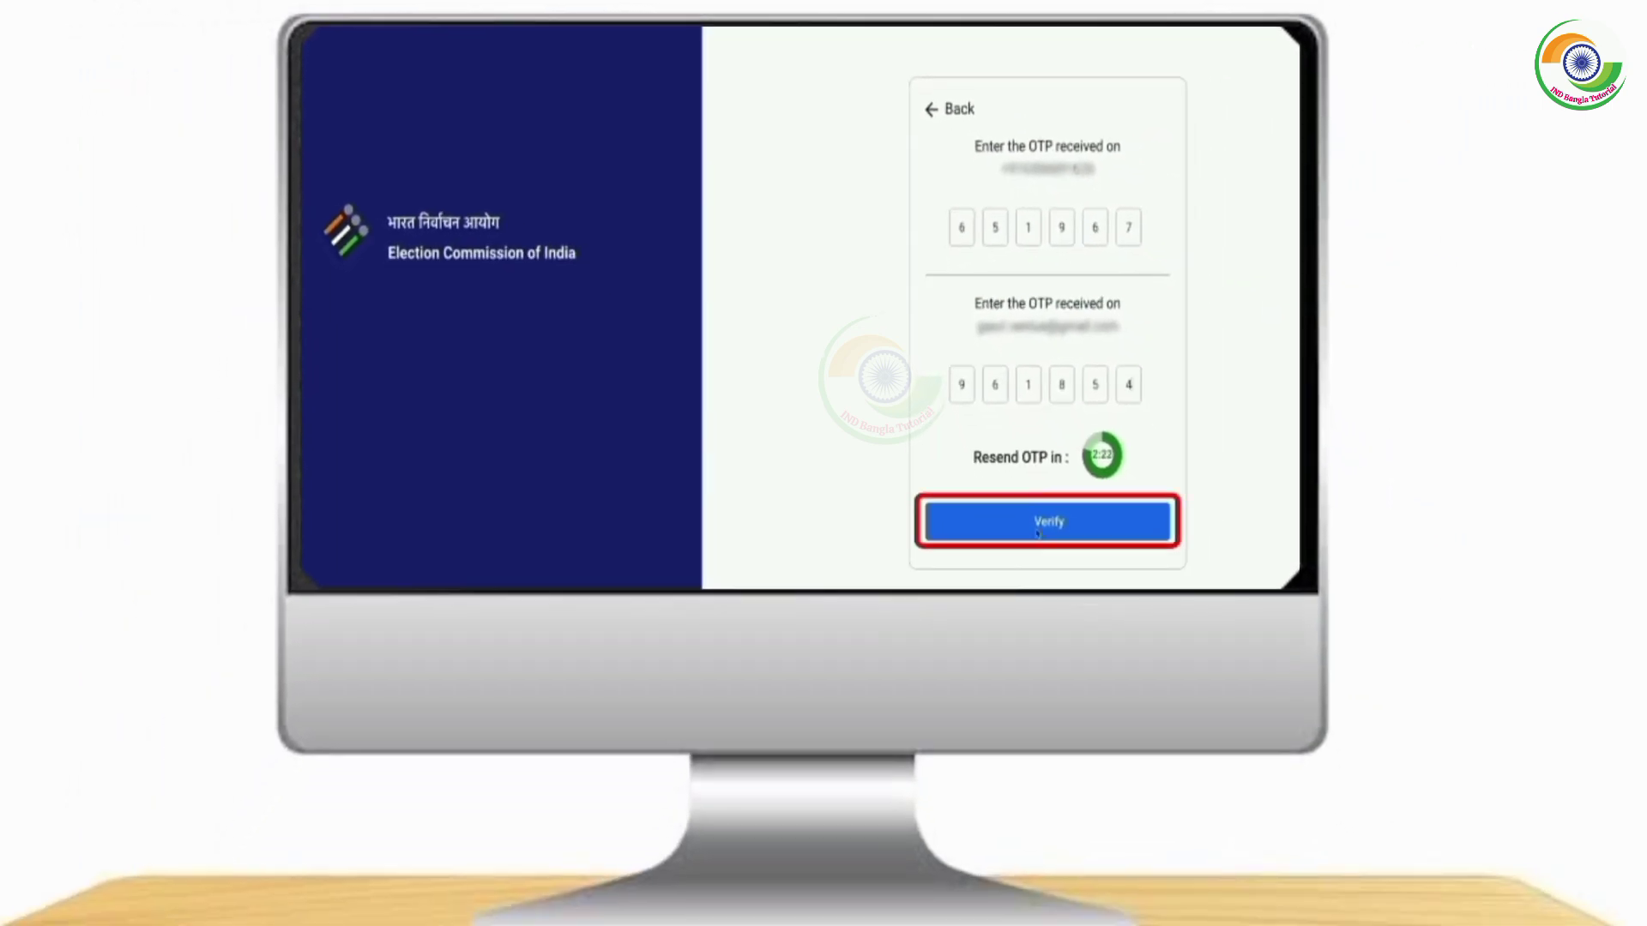
click(1038, 532)
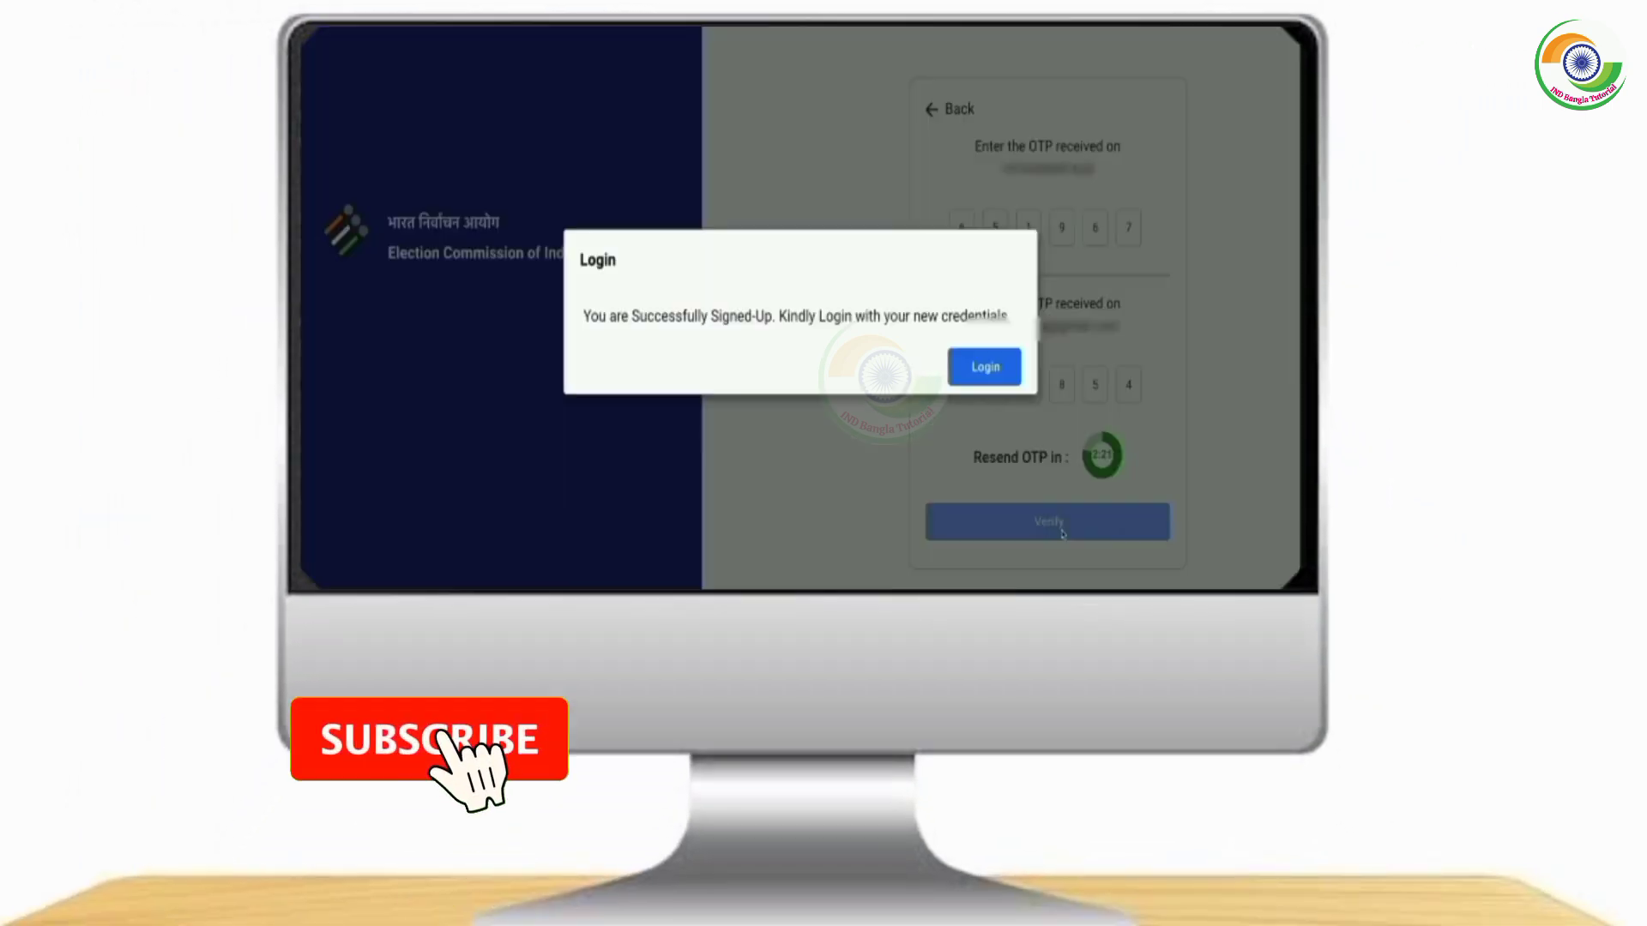
click(984, 365)
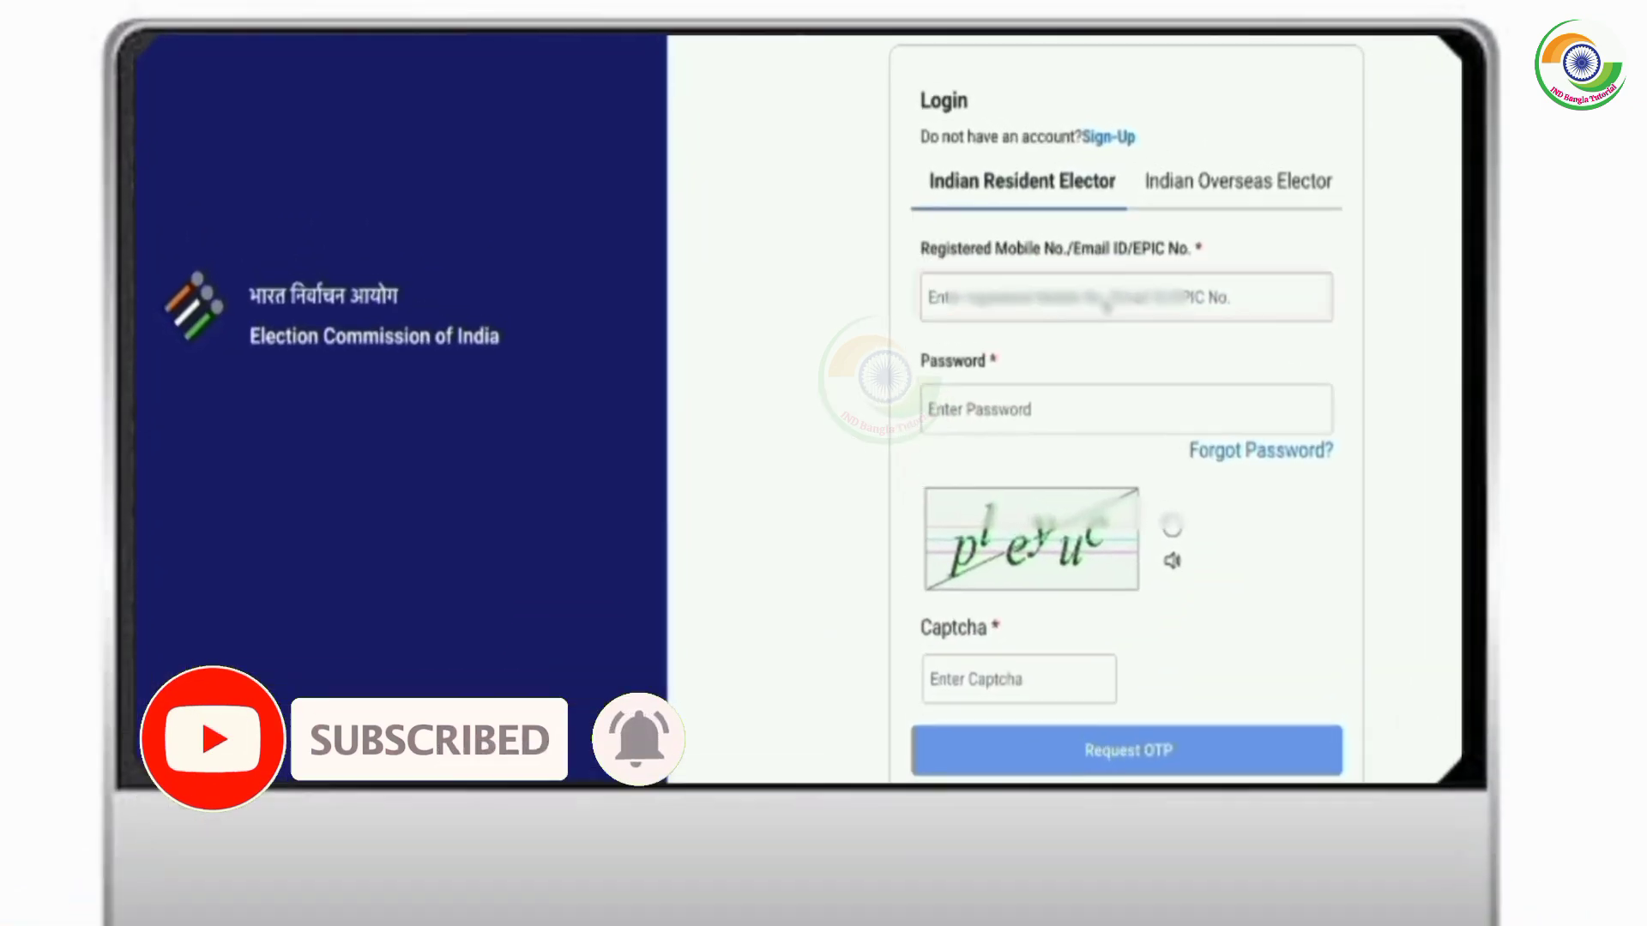
Log in with the registered mobile number, password, captcha and login OTP.
click(1107, 305)
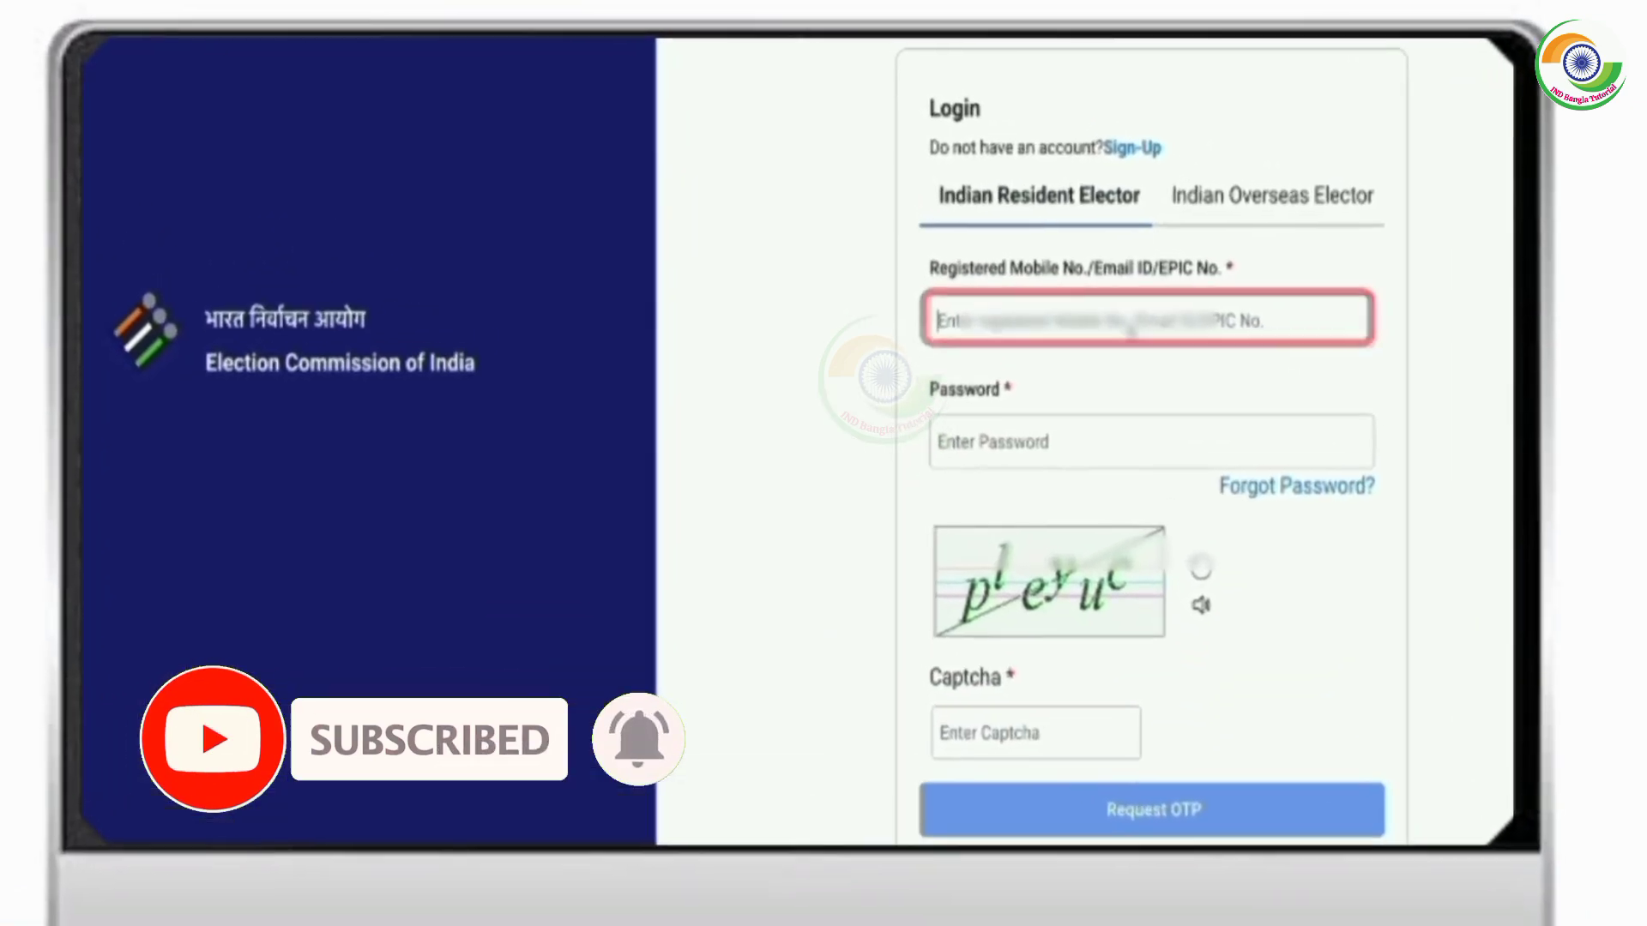
text(800)
click(1076, 413)
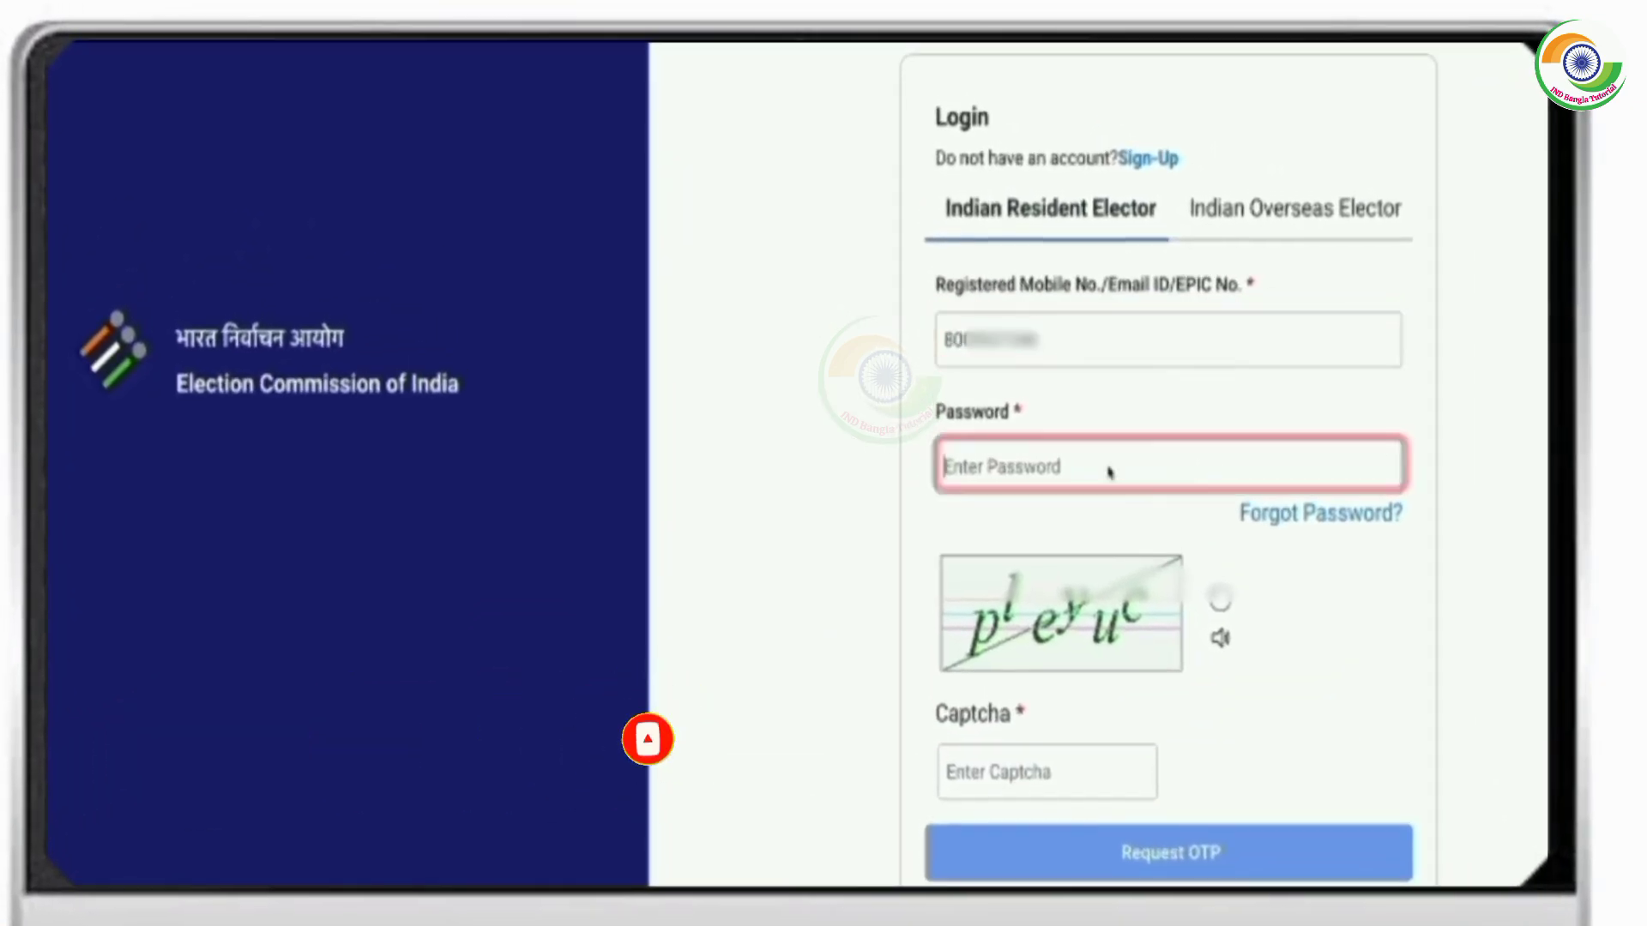
text(•)
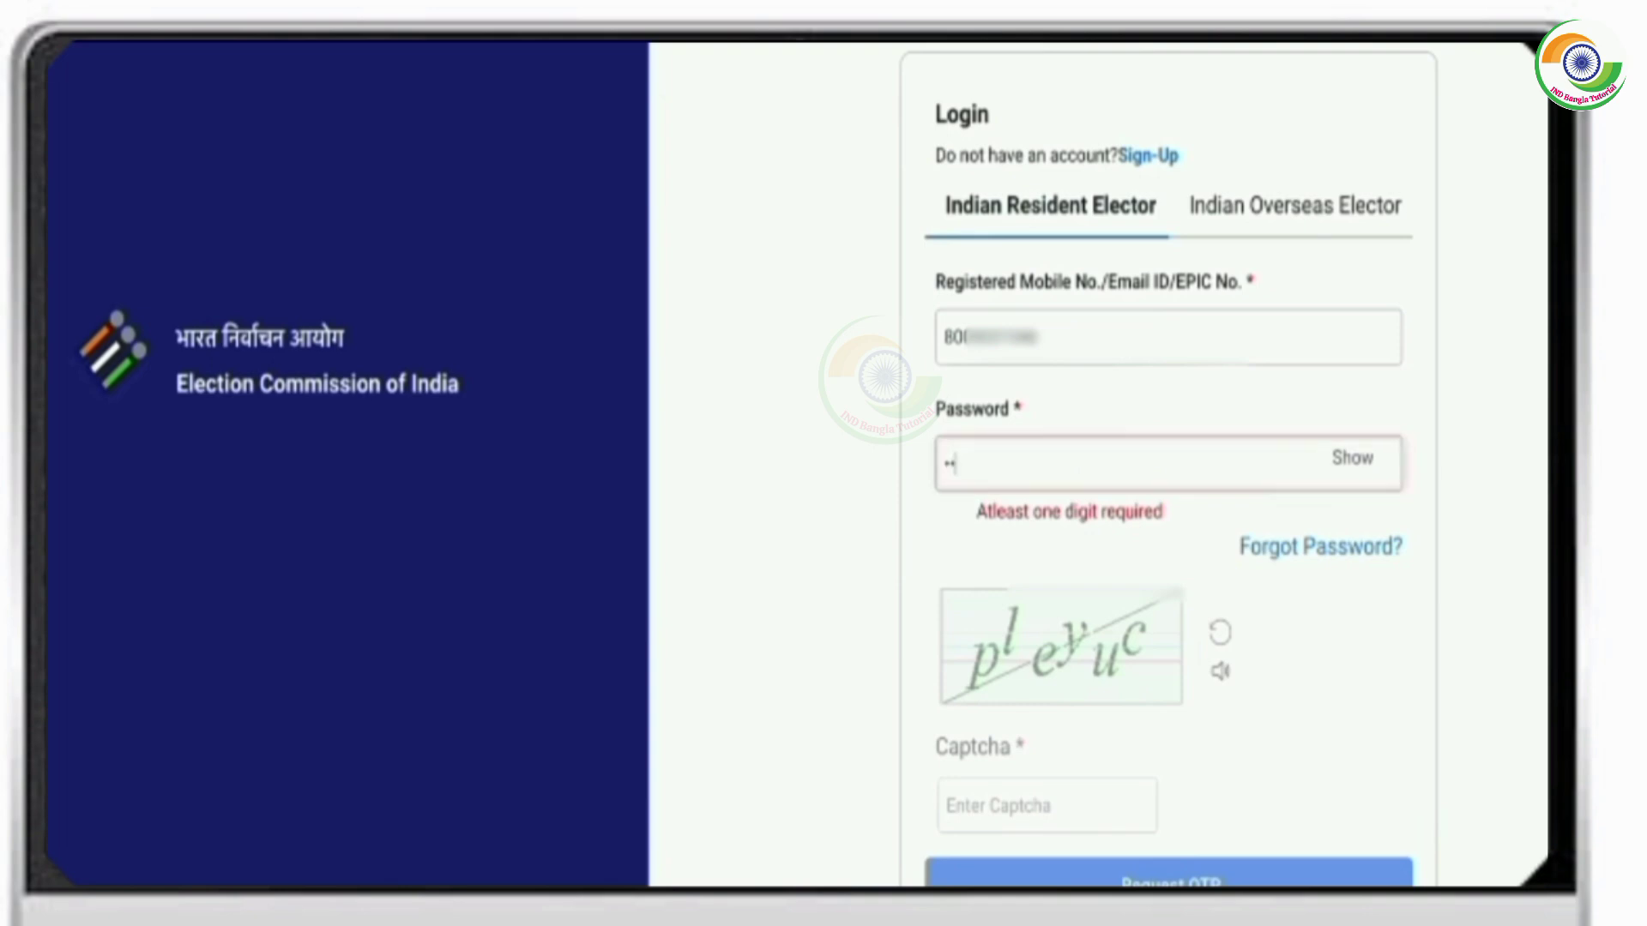
text(••••••)
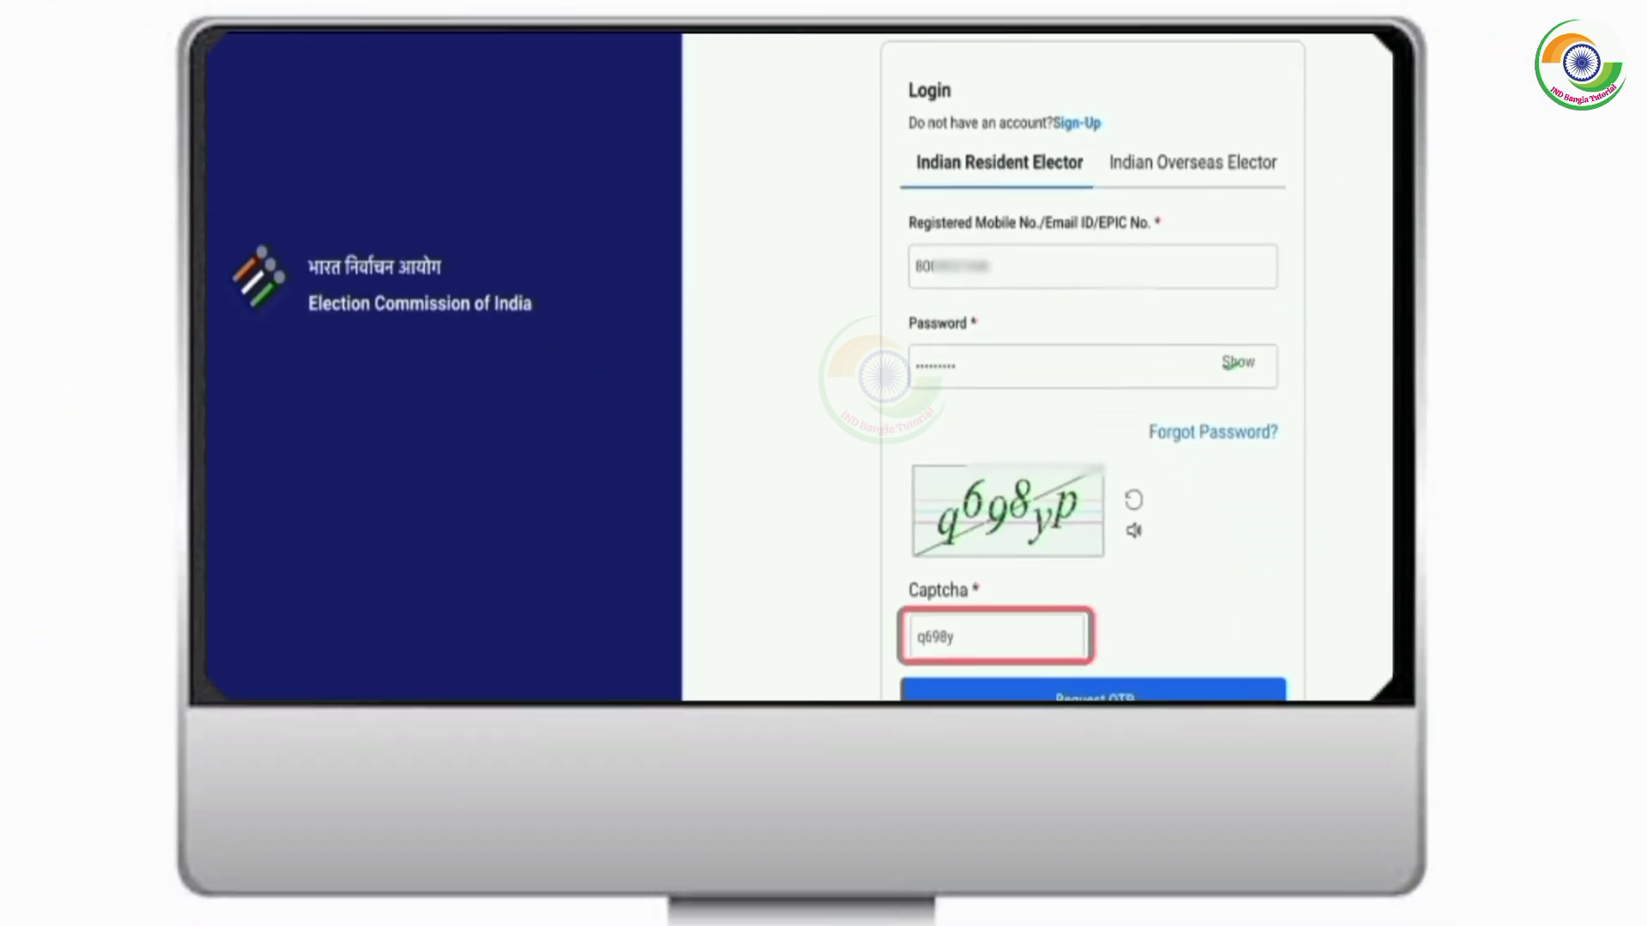
text(p)
click(1053, 583)
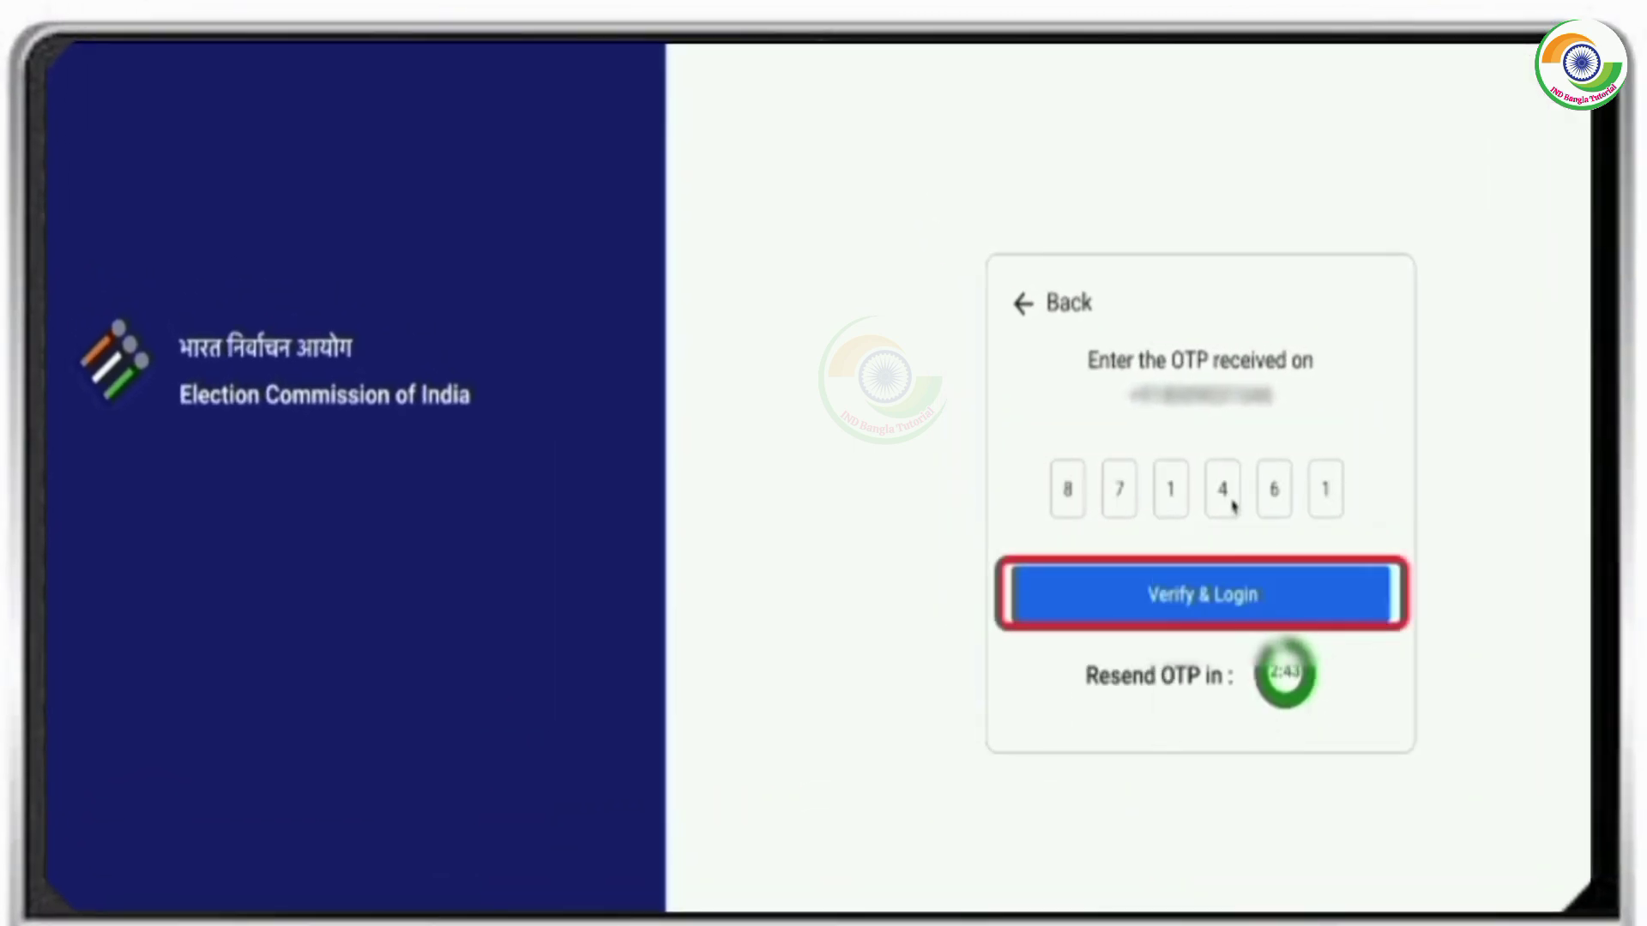
click(1222, 603)
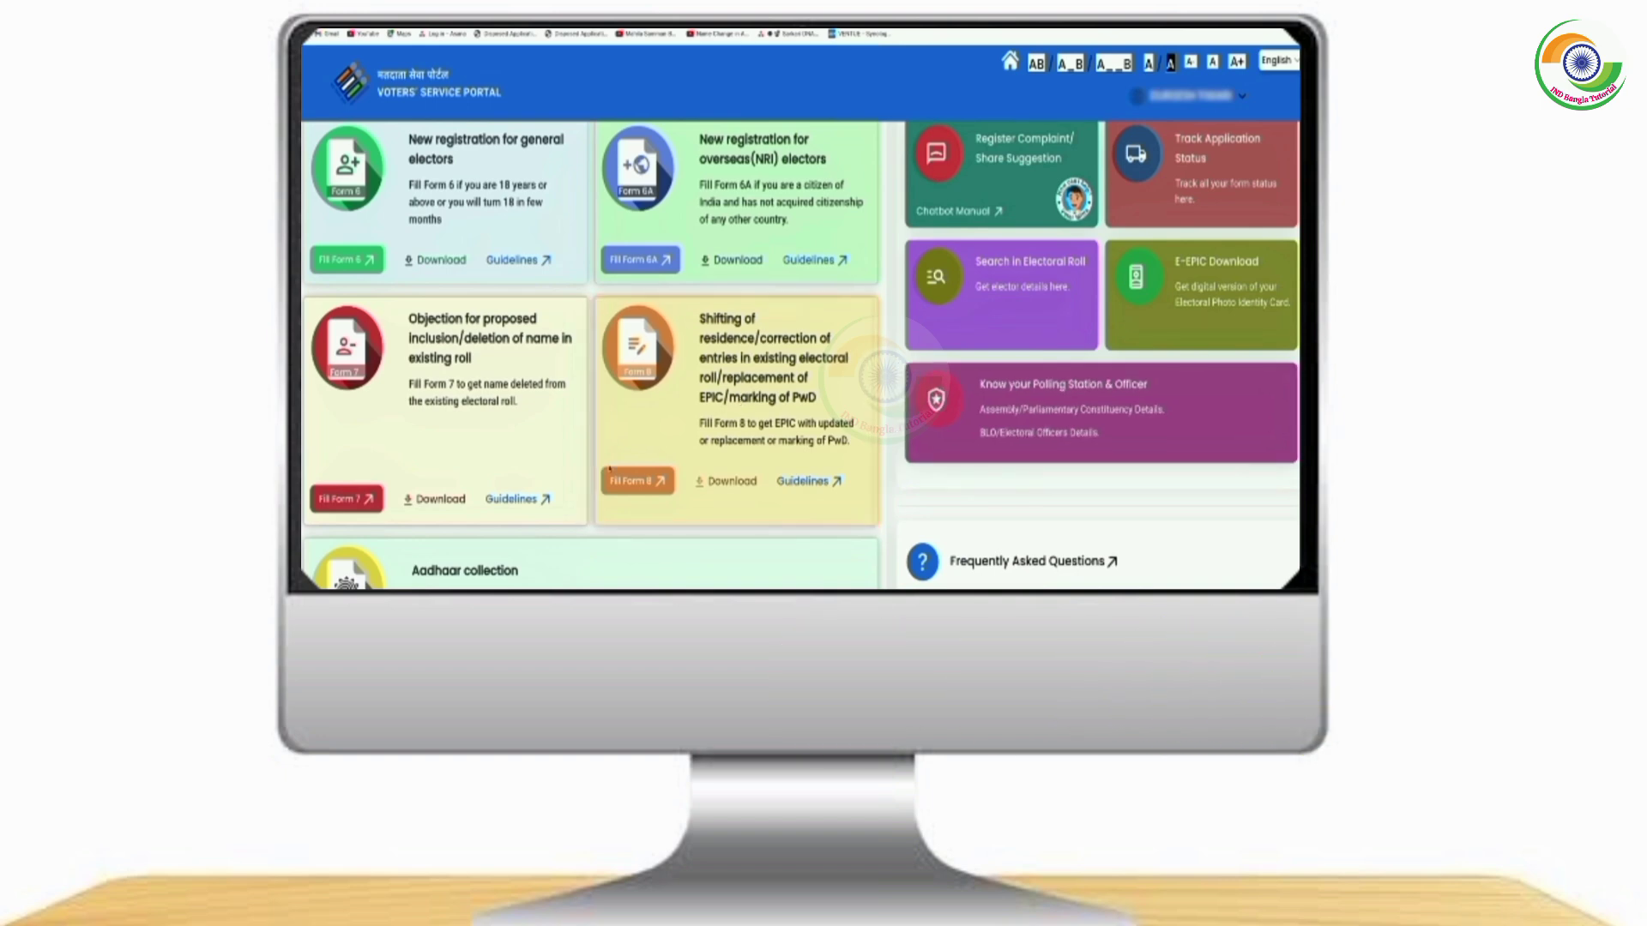
Start Form 8 for Other elector and search the elector's EPIC number.
click(651, 482)
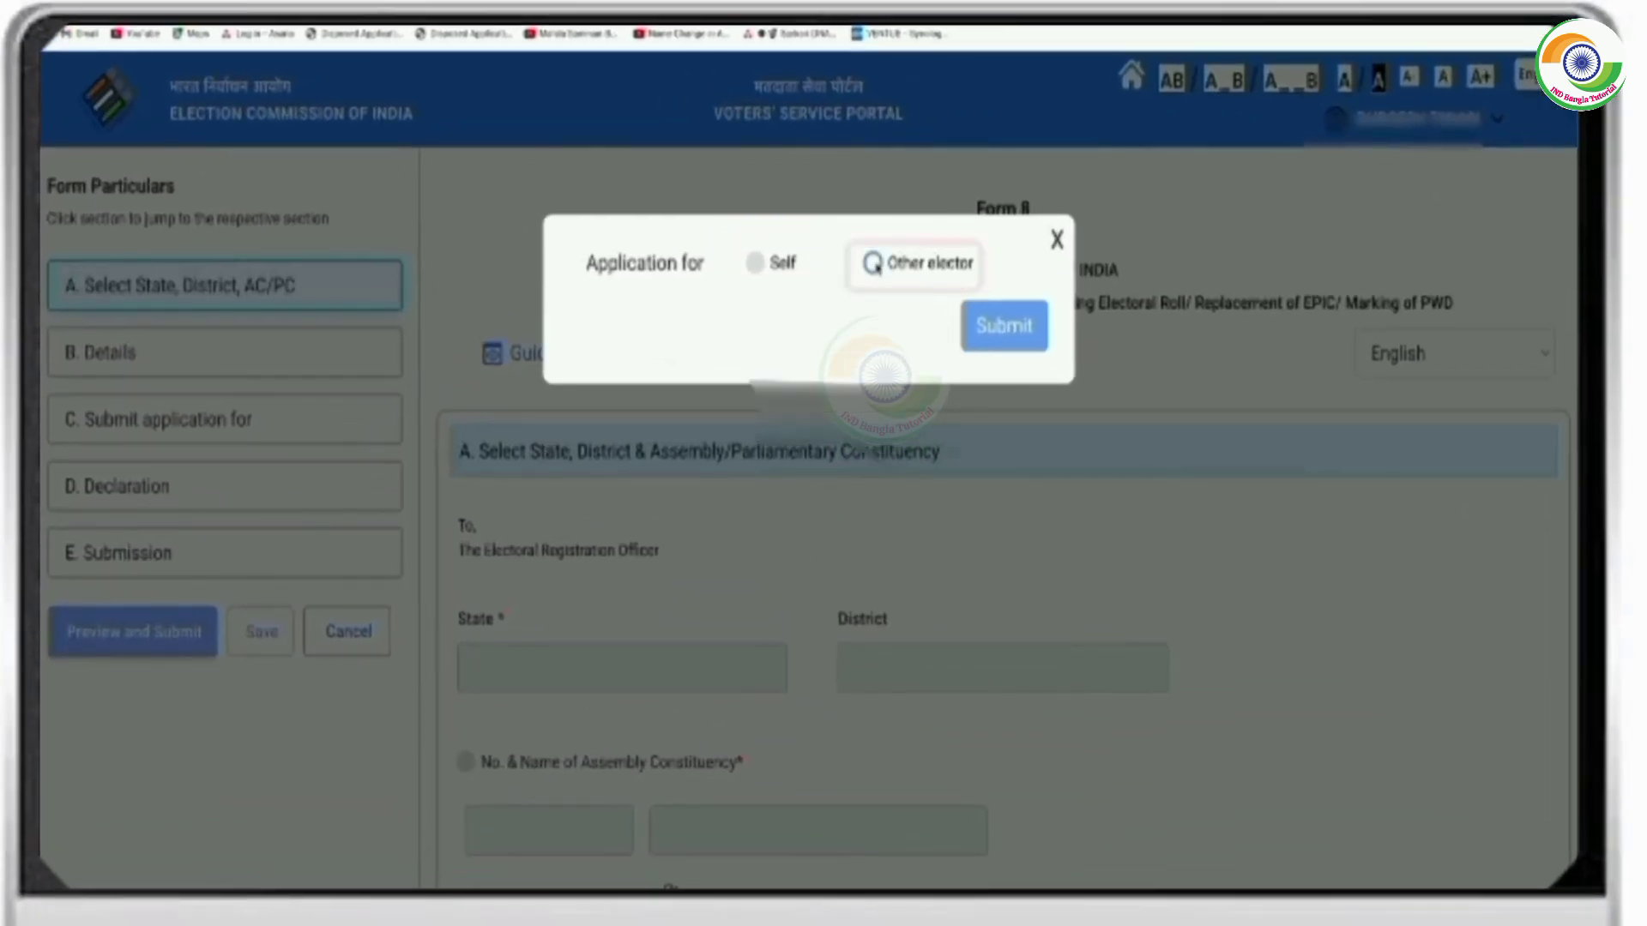
click(873, 264)
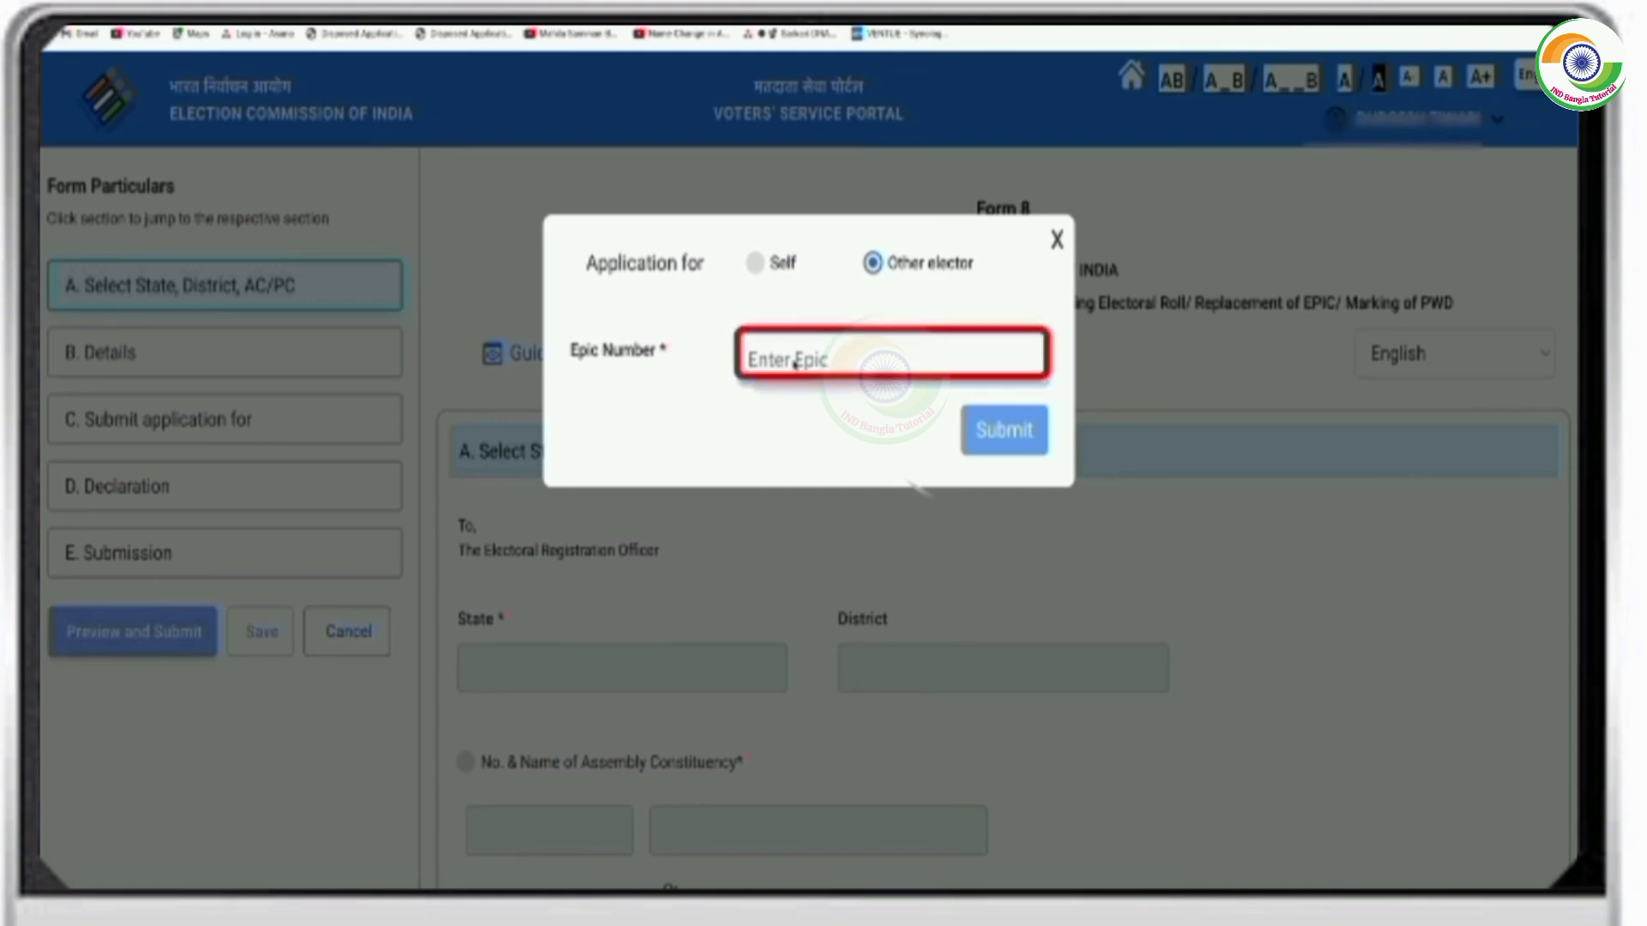
text(XC)
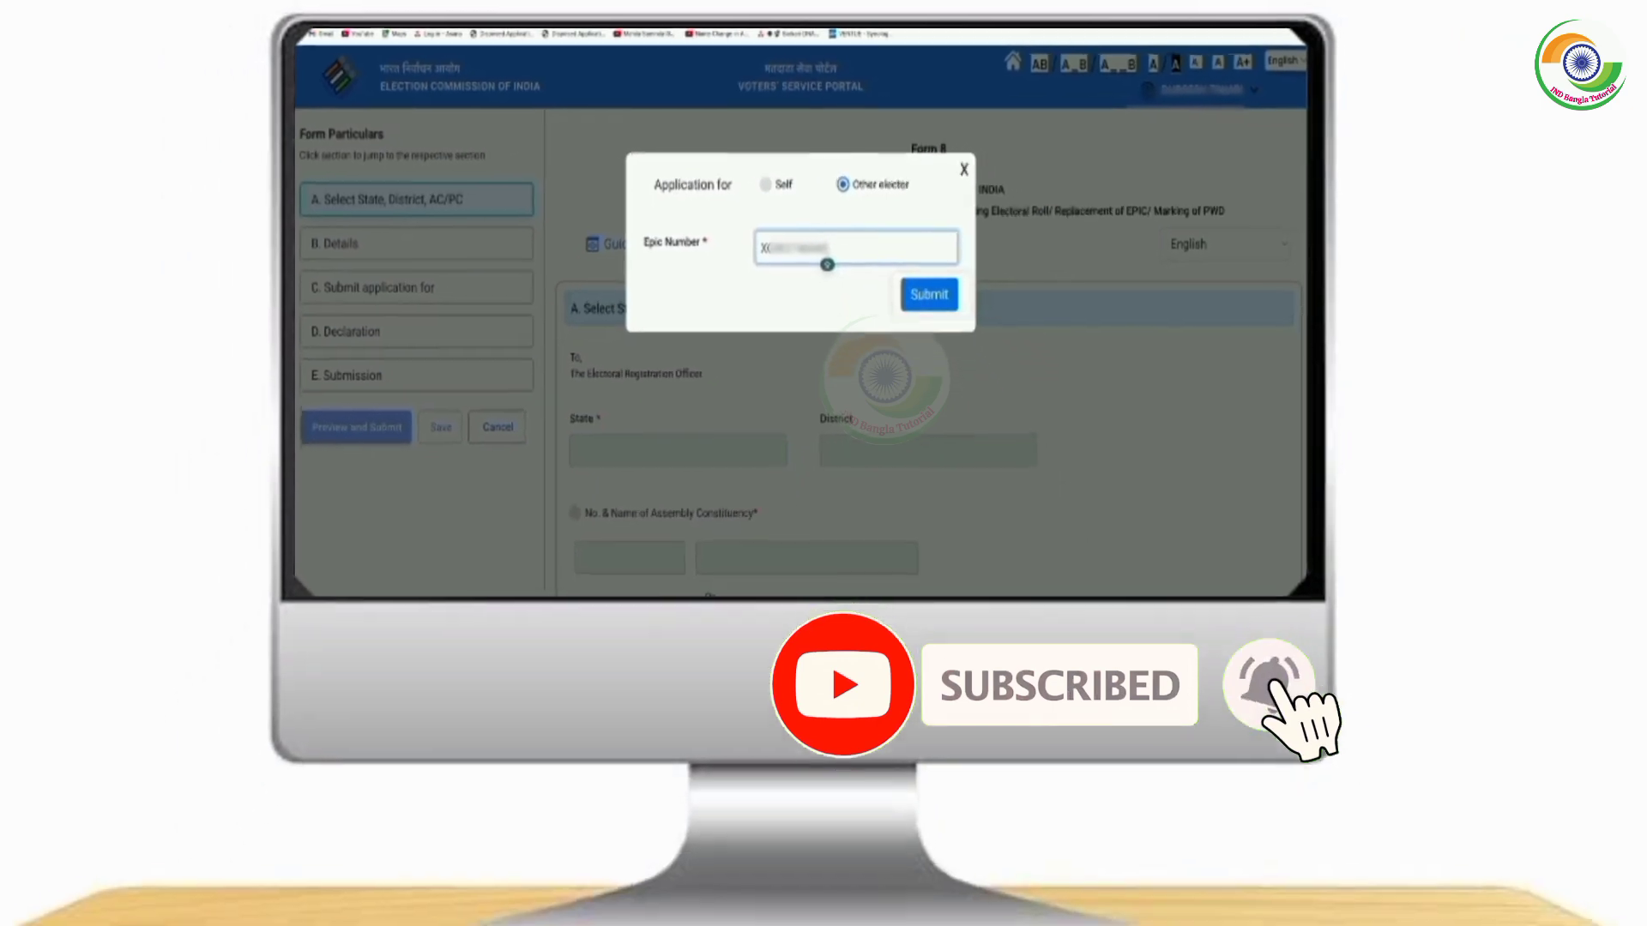
click(984, 393)
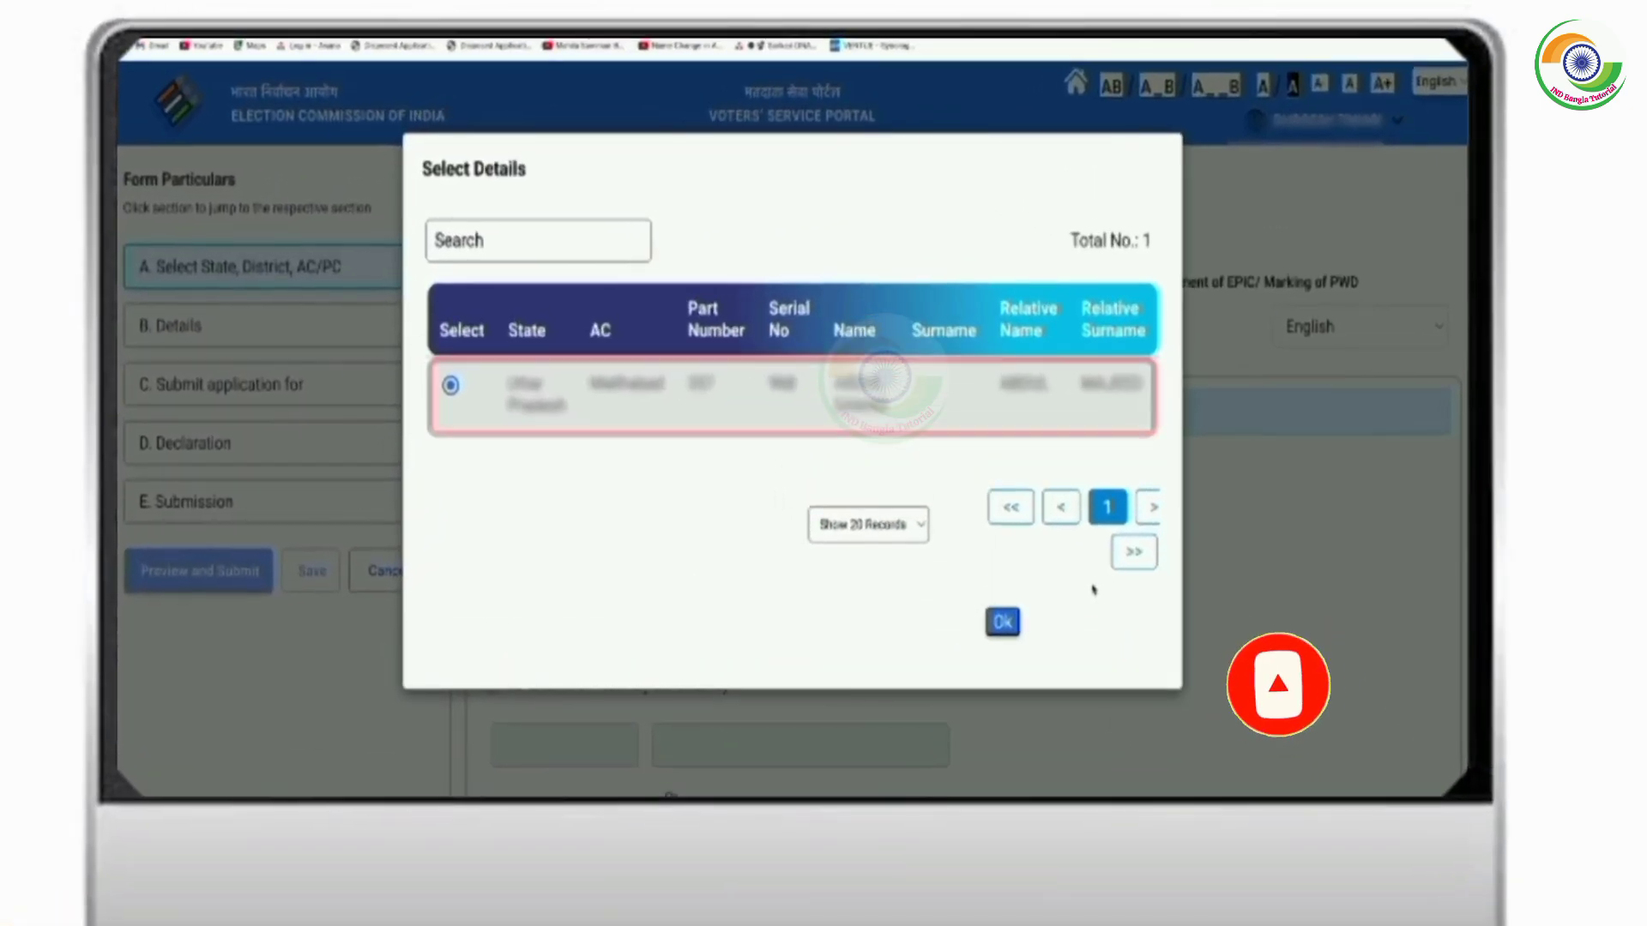
Confirm the matched voter record and choose Issue of Replacement EPIC without correction.
click(1002, 621)
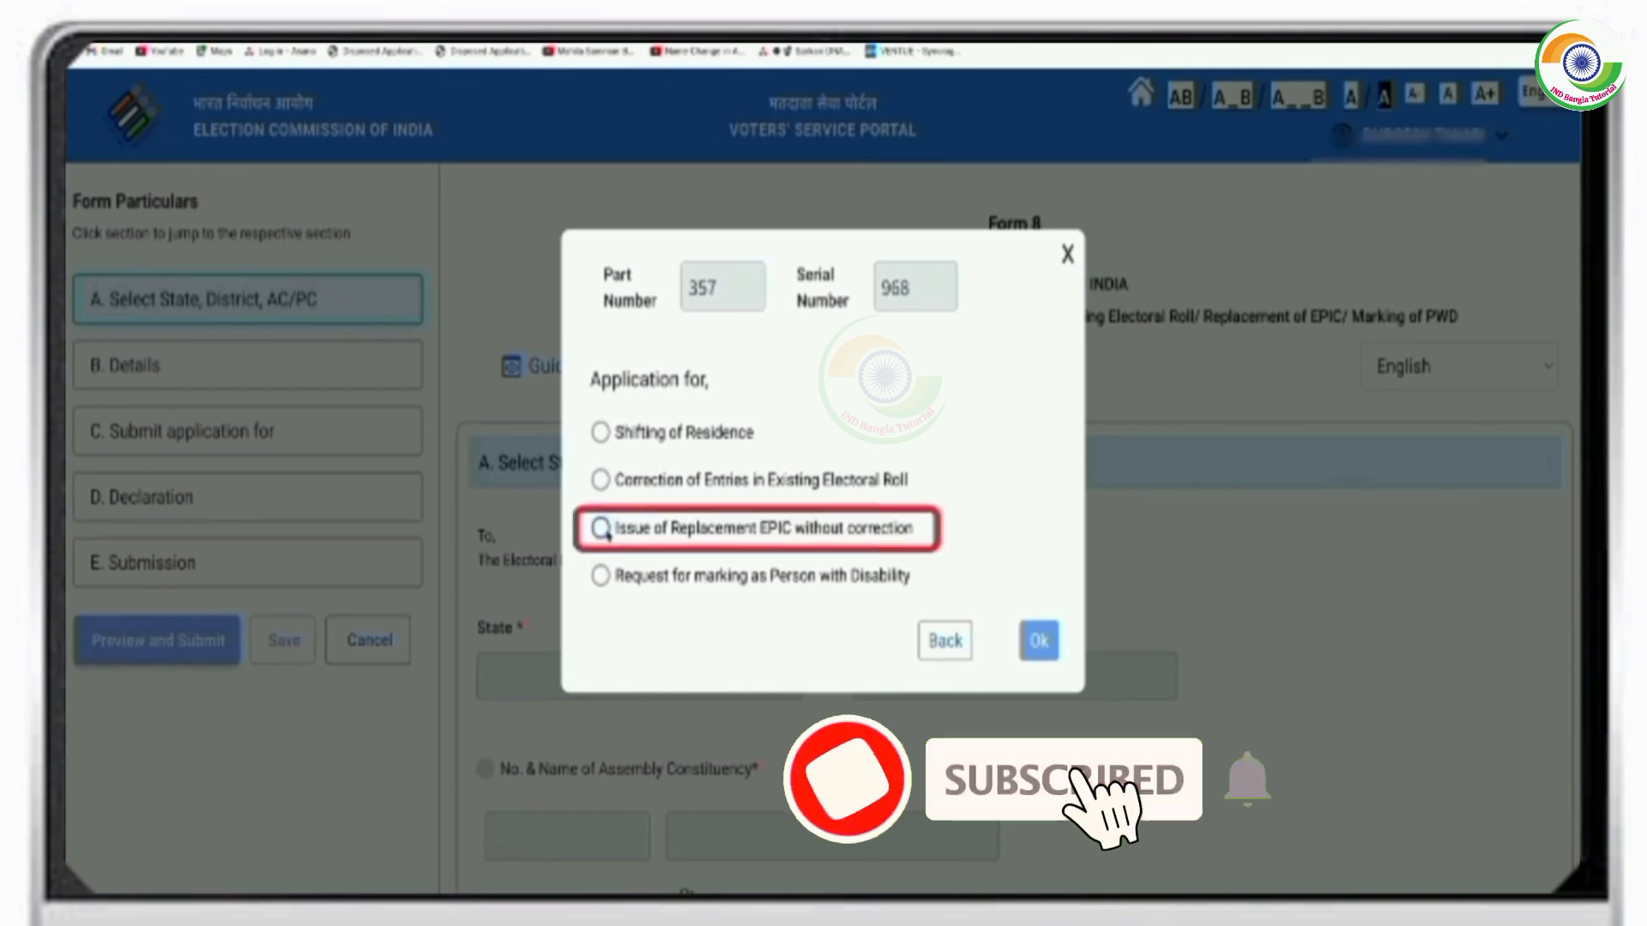
click(603, 529)
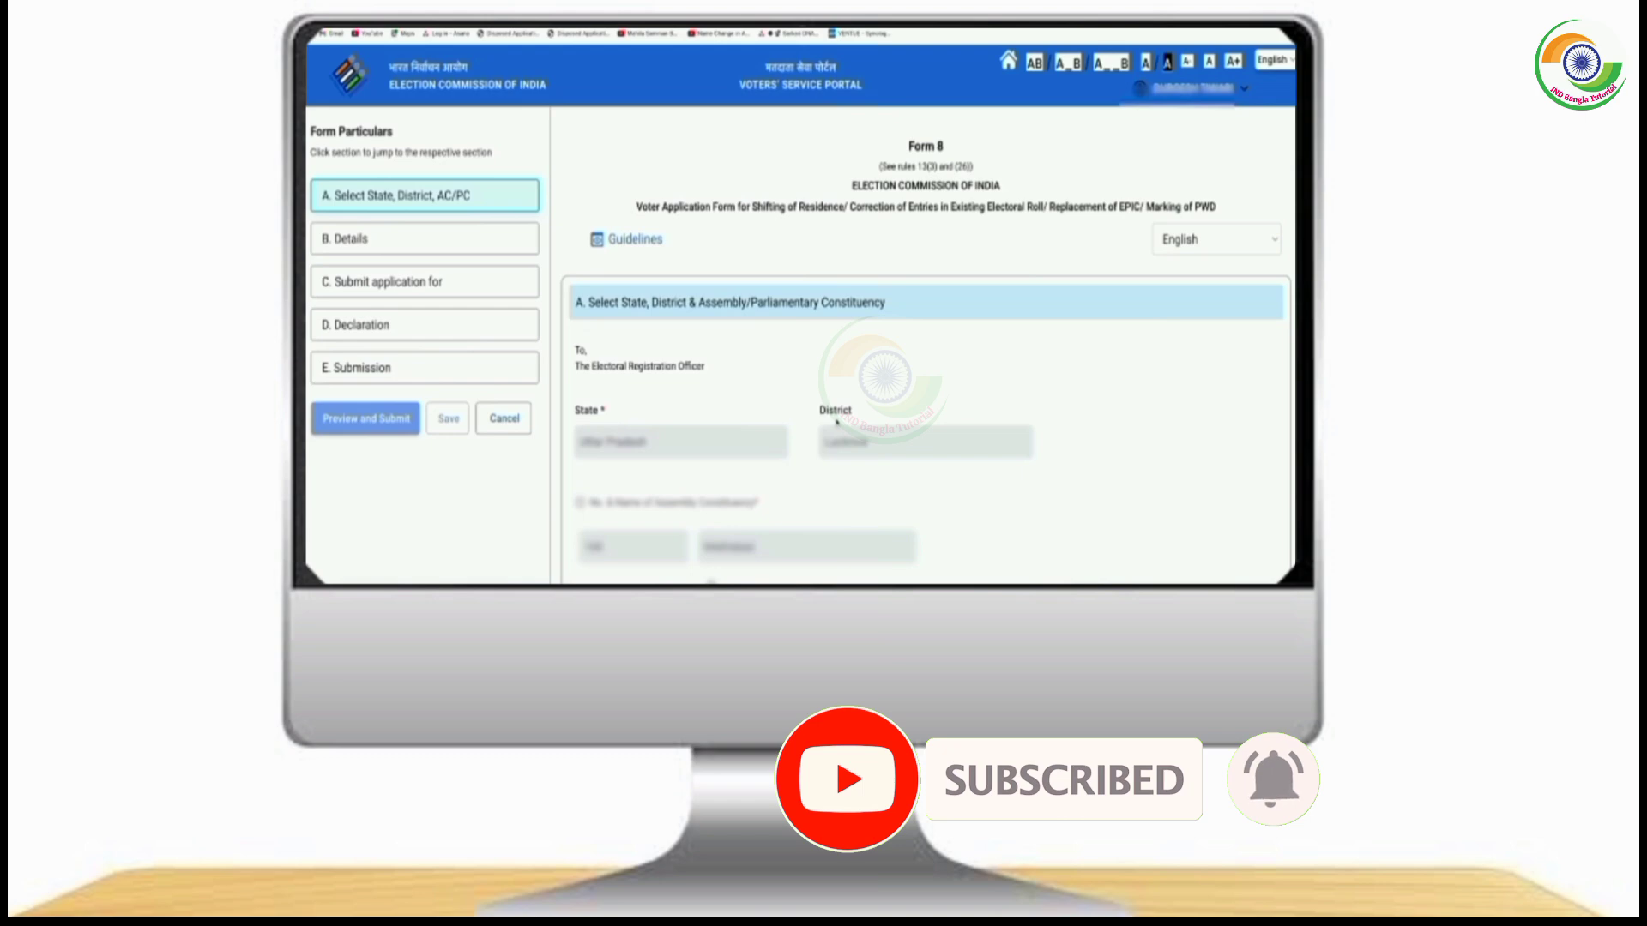
In section B, provide the applicant's Aadhaar number and own mobile number, then go to section C.
scroll(836, 420, down, 2)
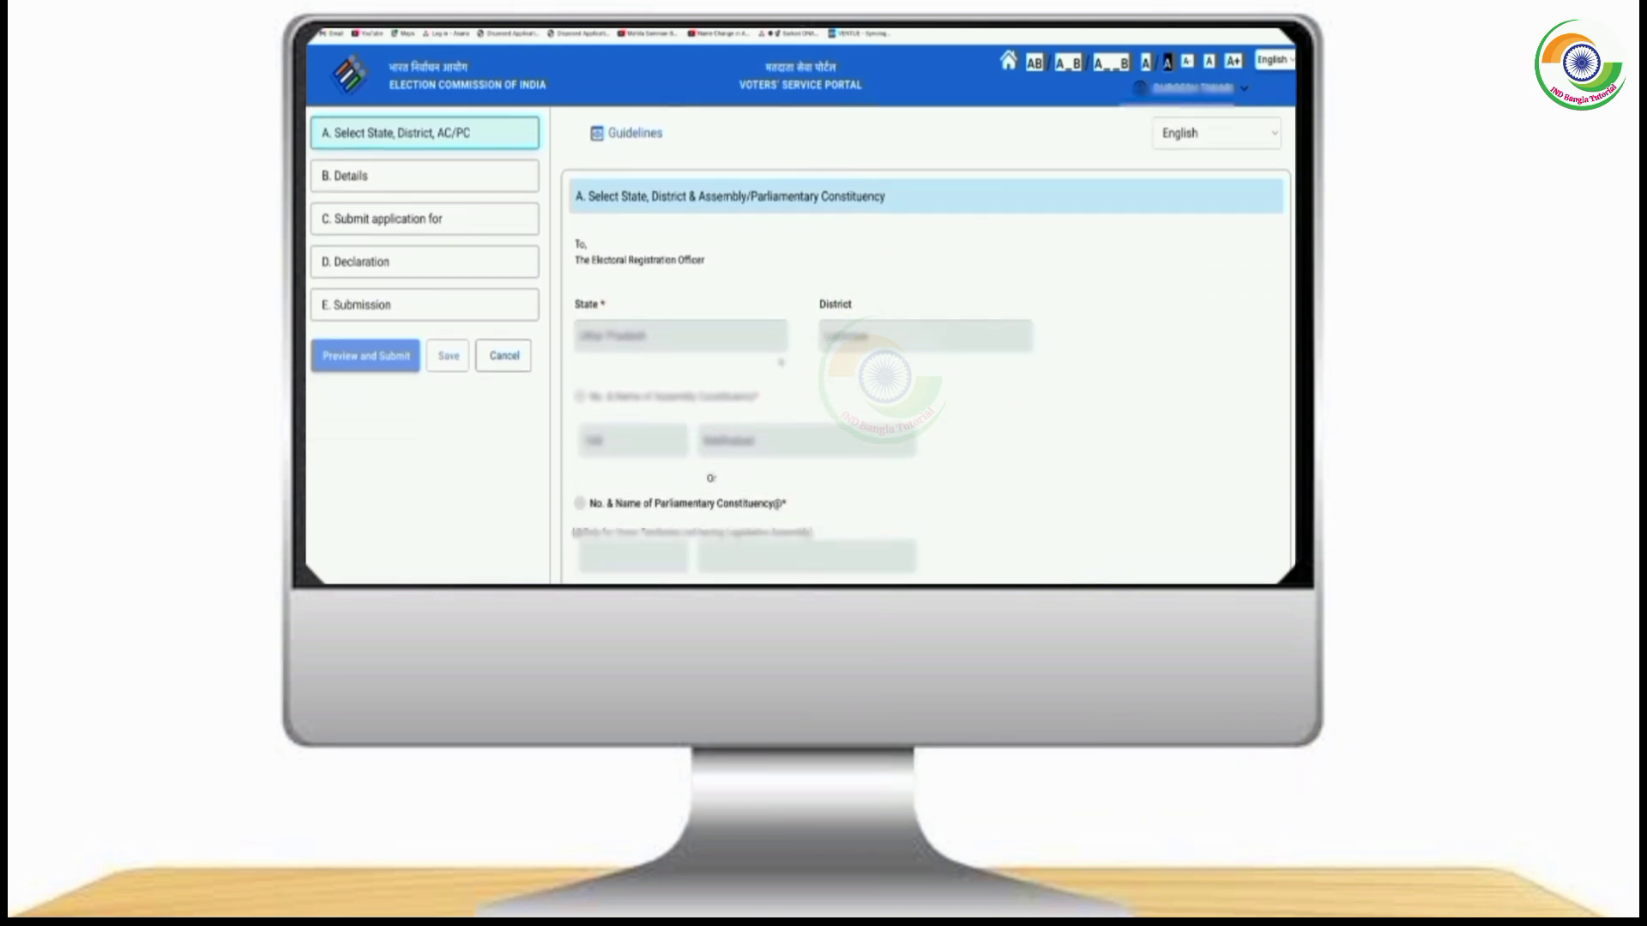
scroll(926, 360, down, 4)
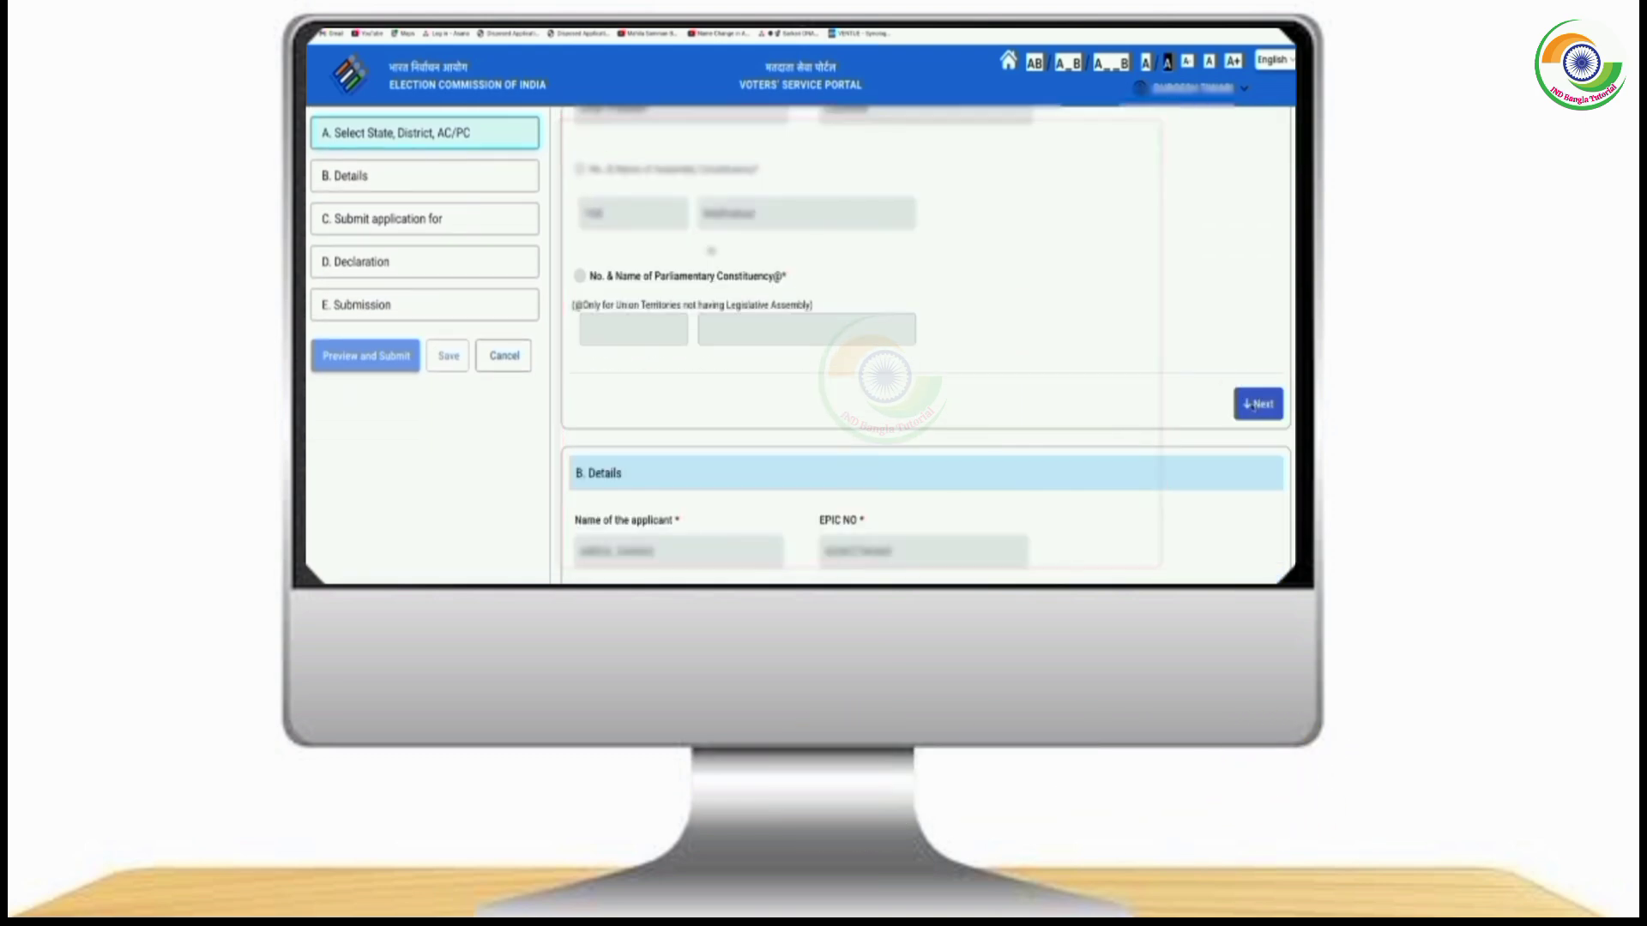
click(1257, 404)
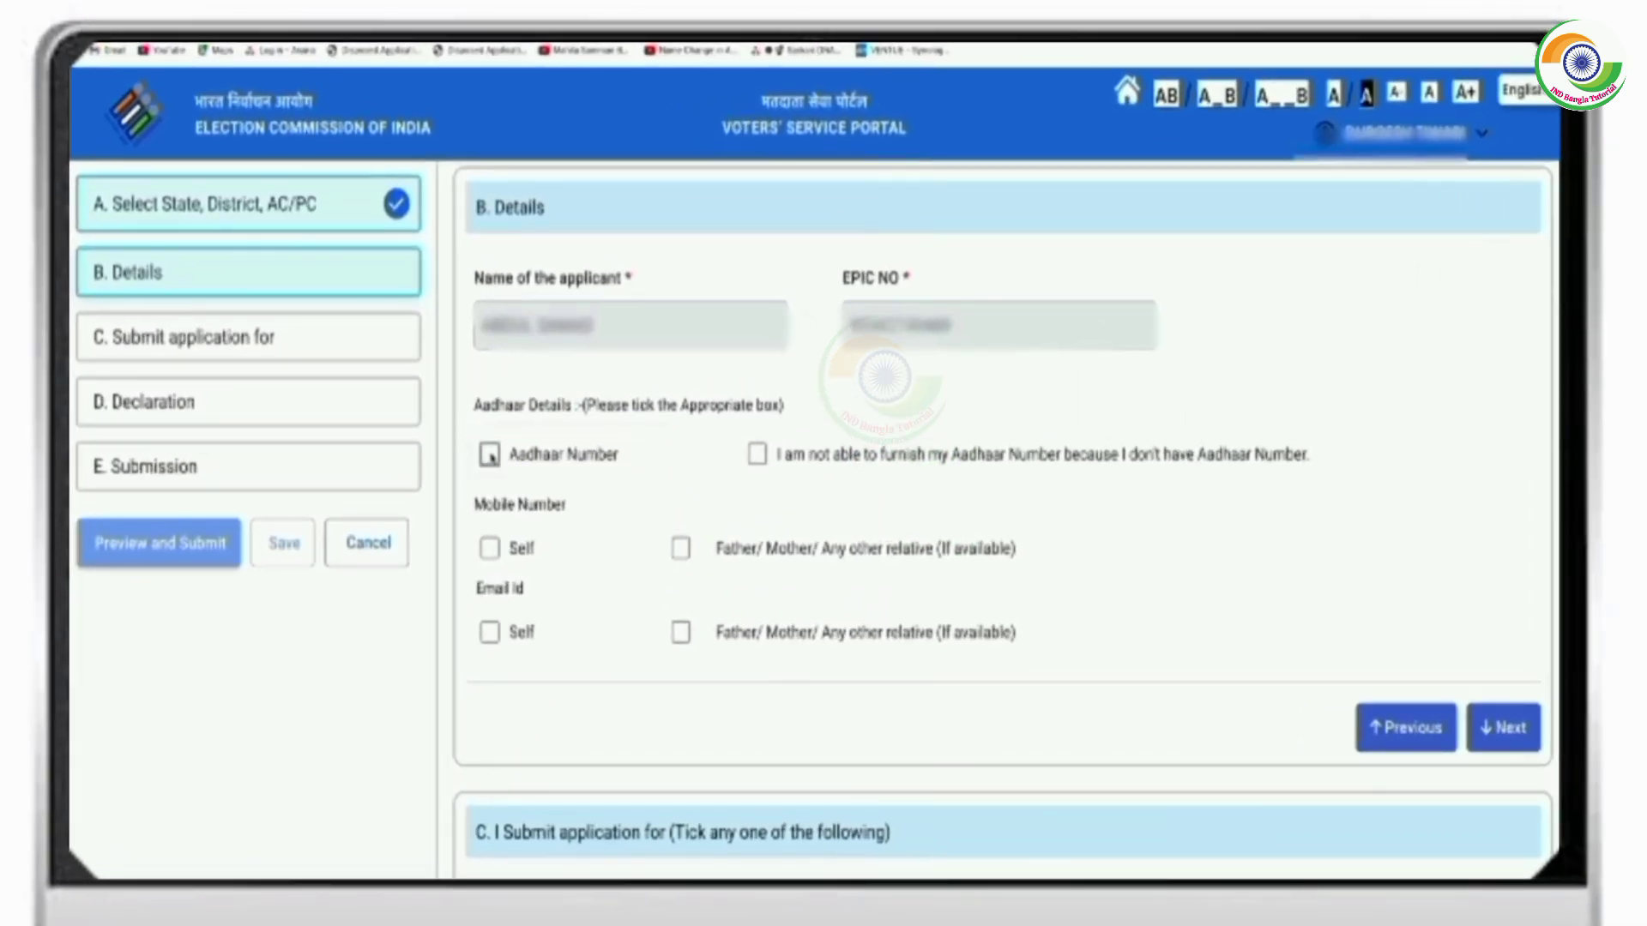
click(489, 455)
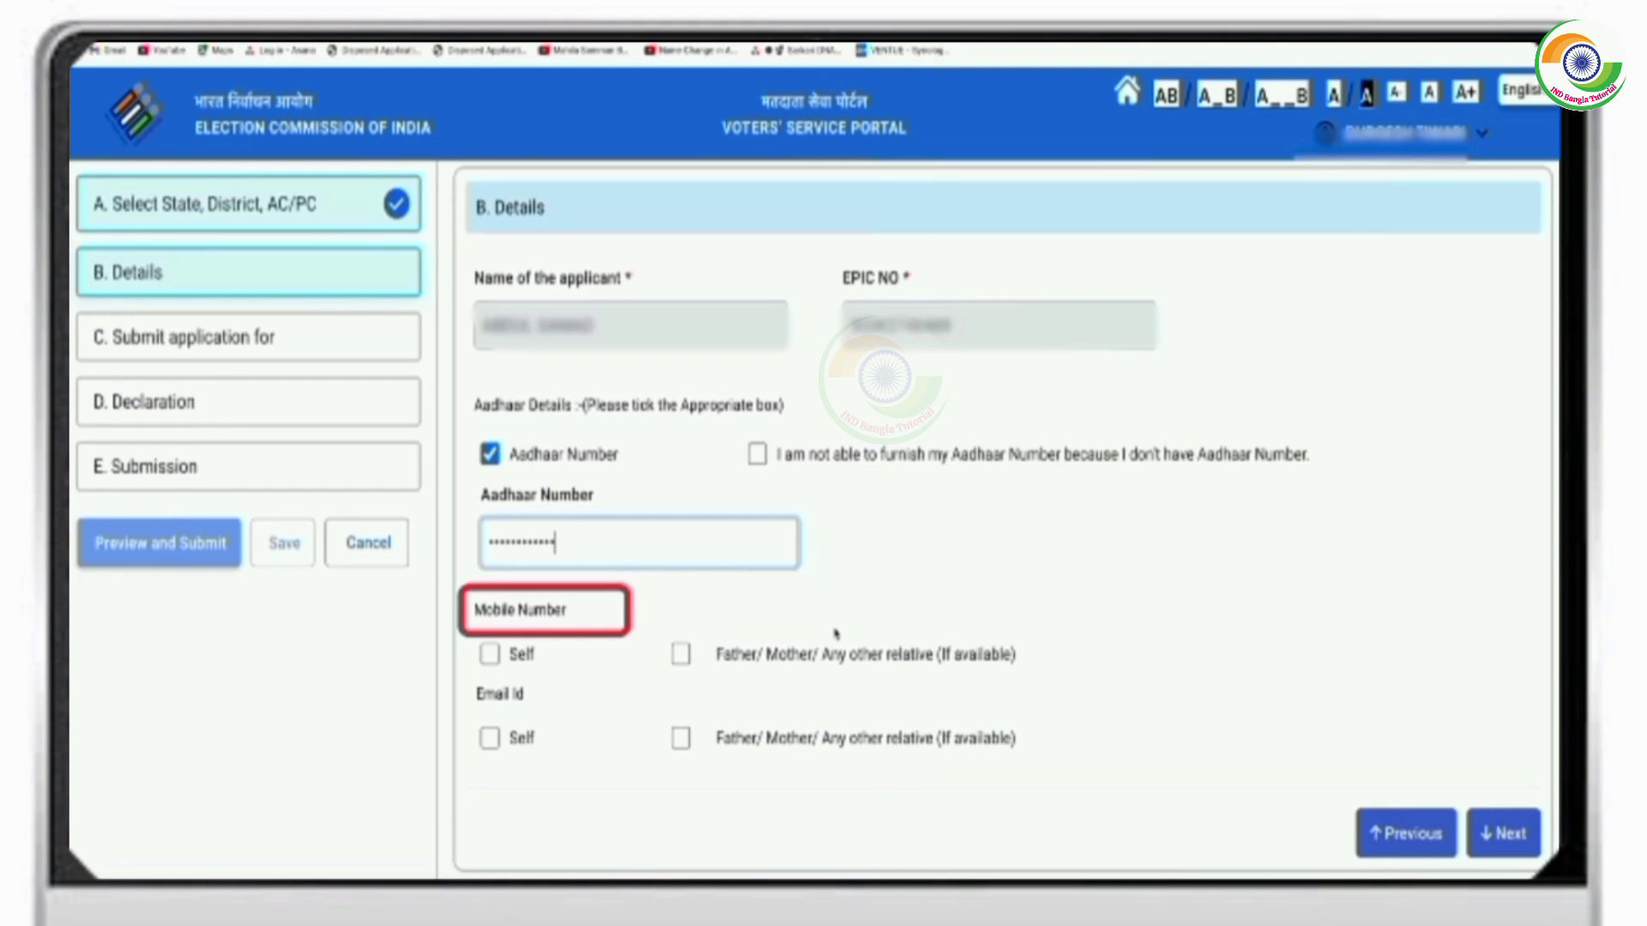
scroll(827, 625, down, 3)
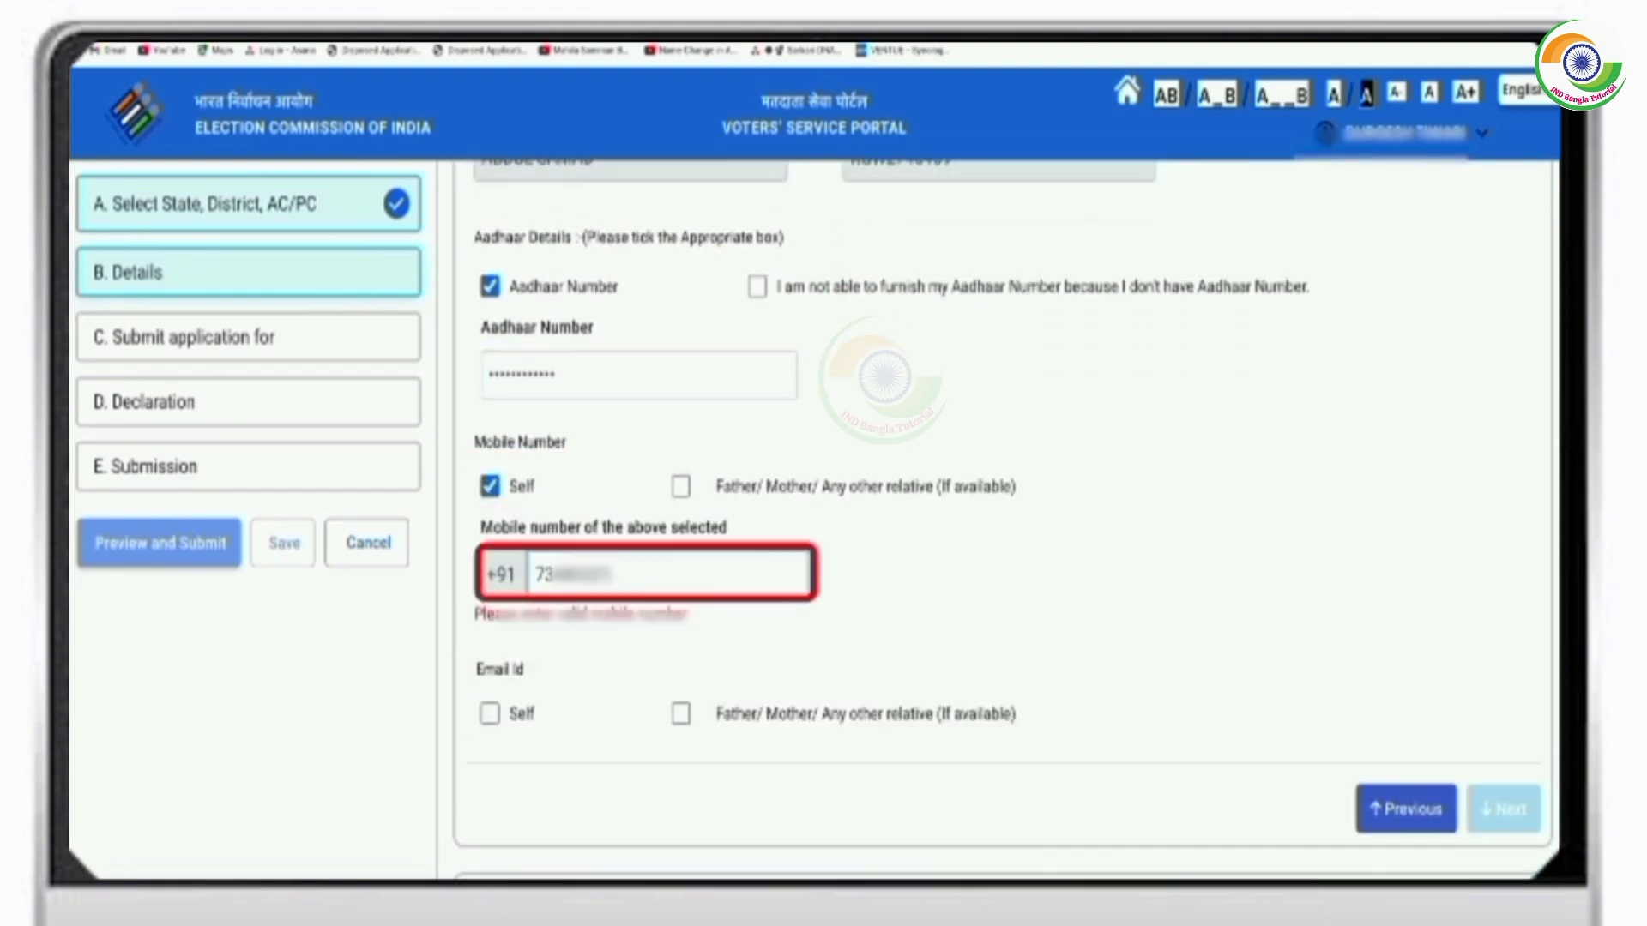
text(2)
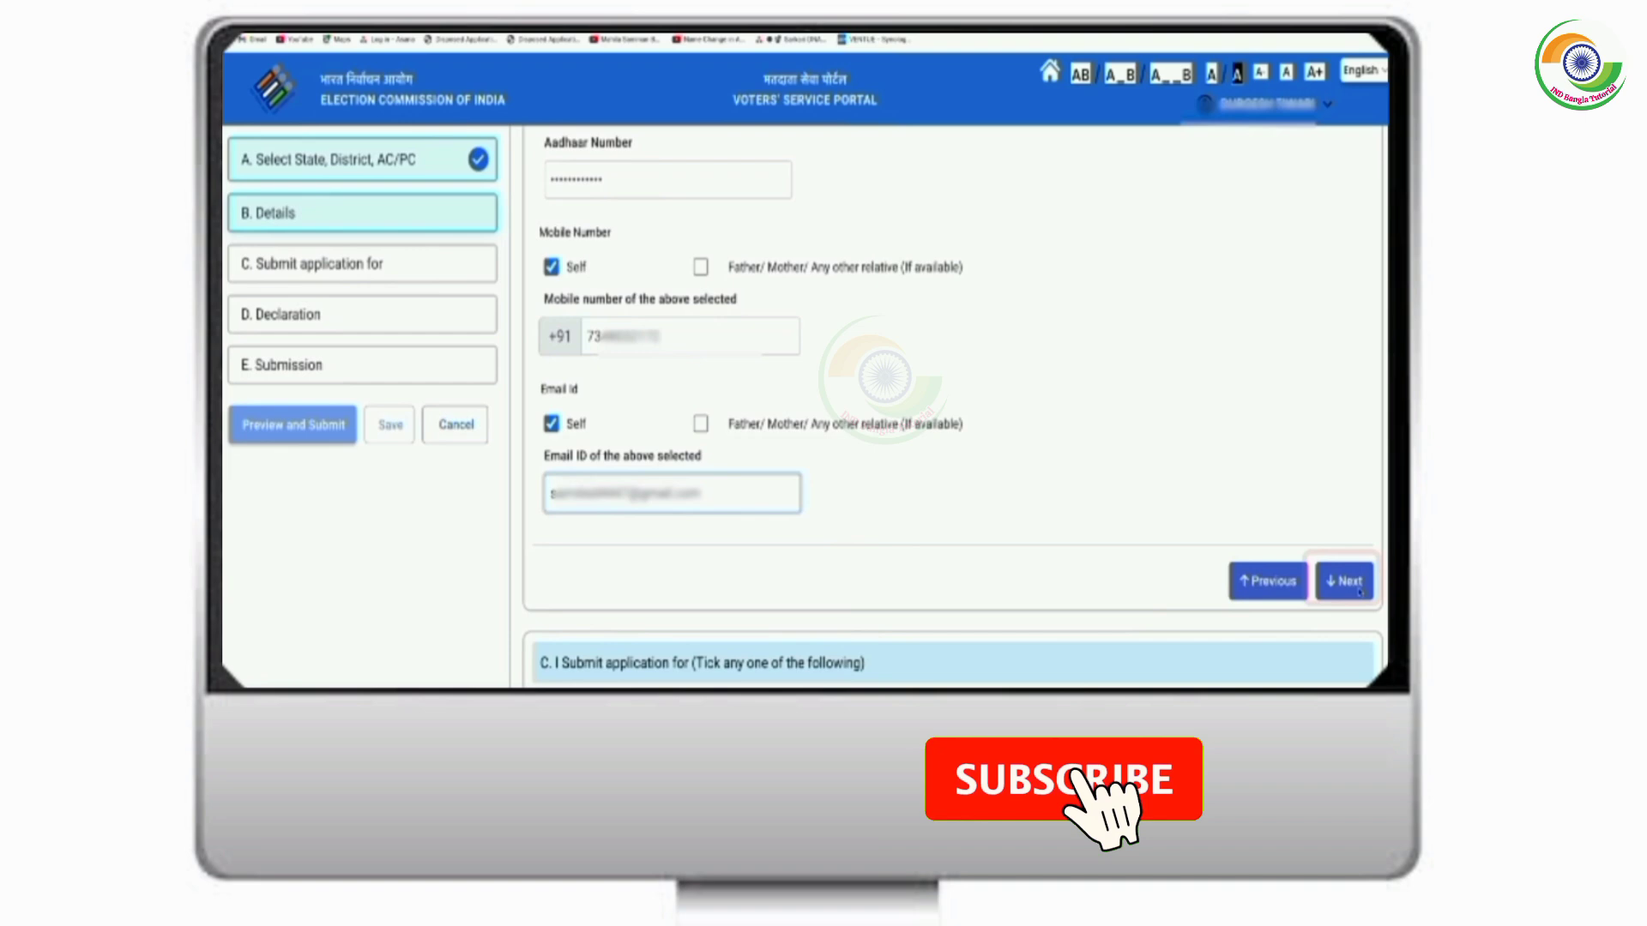
click(1502, 781)
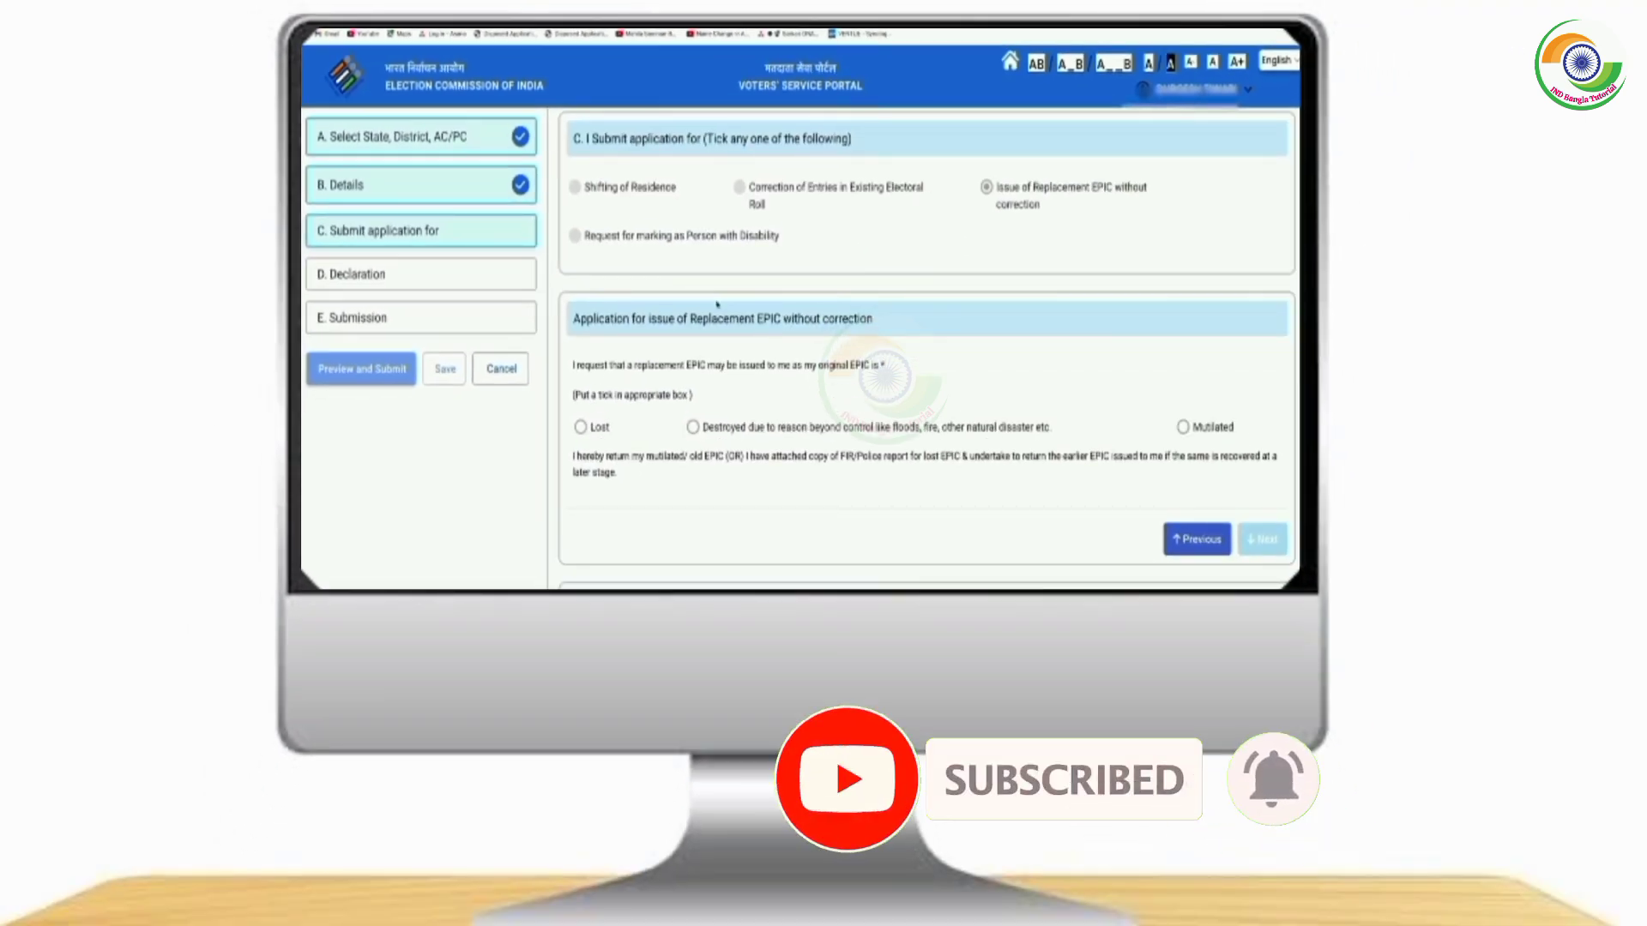
Set the replacement reason to 'Destroyed due to reason beyond control' instead of Lost.
scroll(717, 304, down, 3)
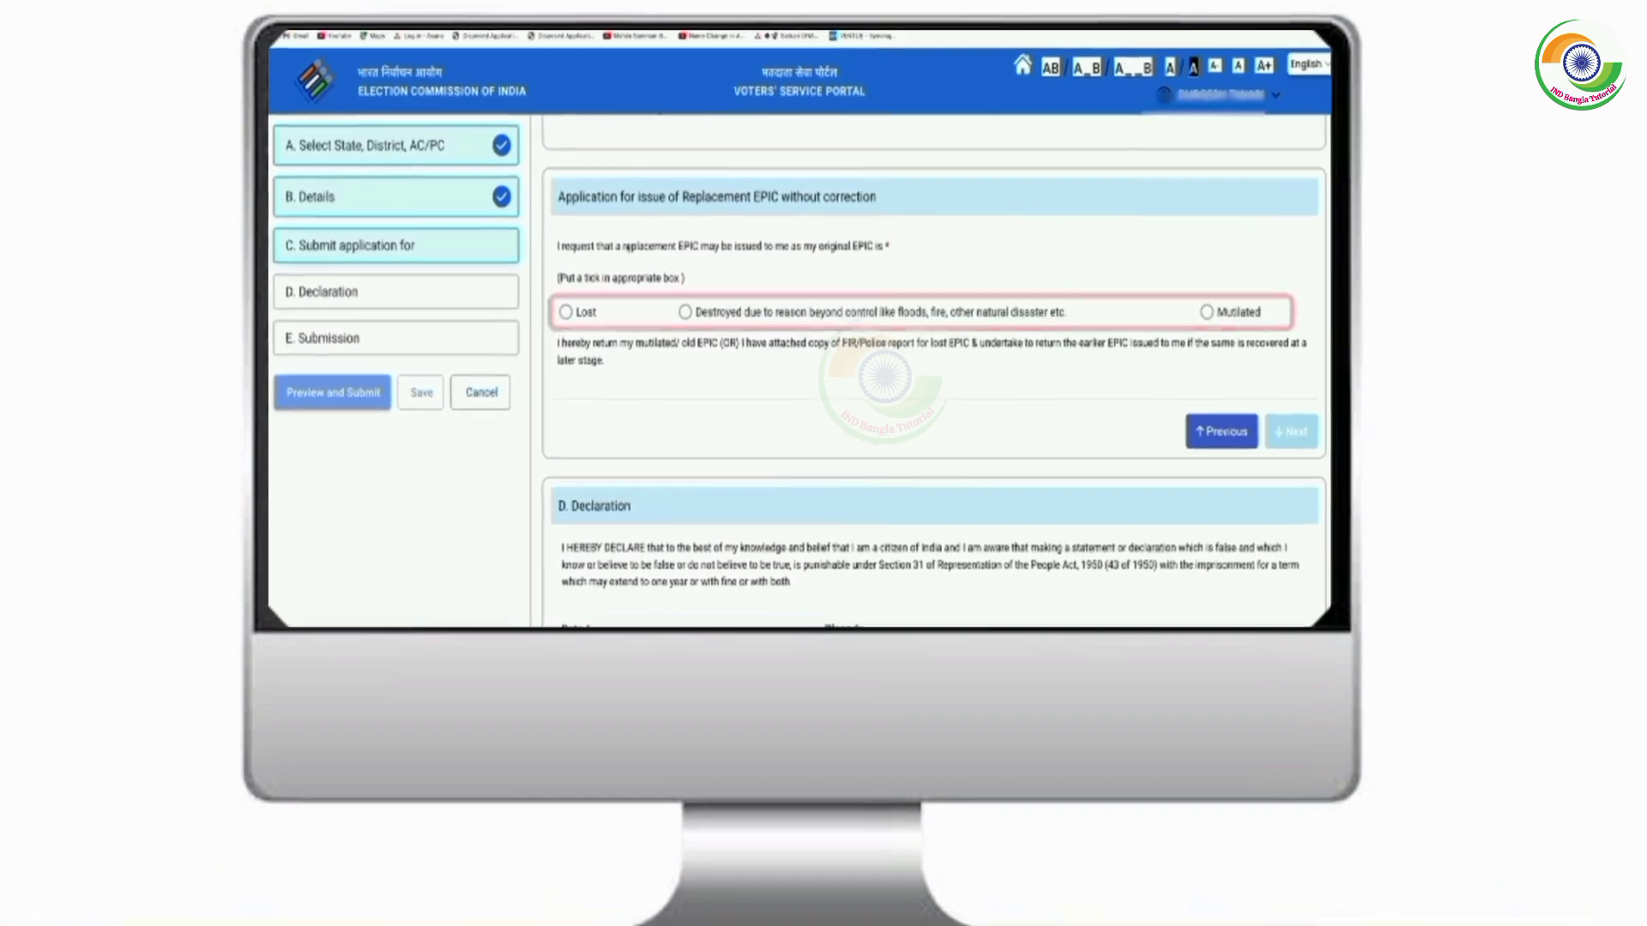
scroll(767, 356, down, 3)
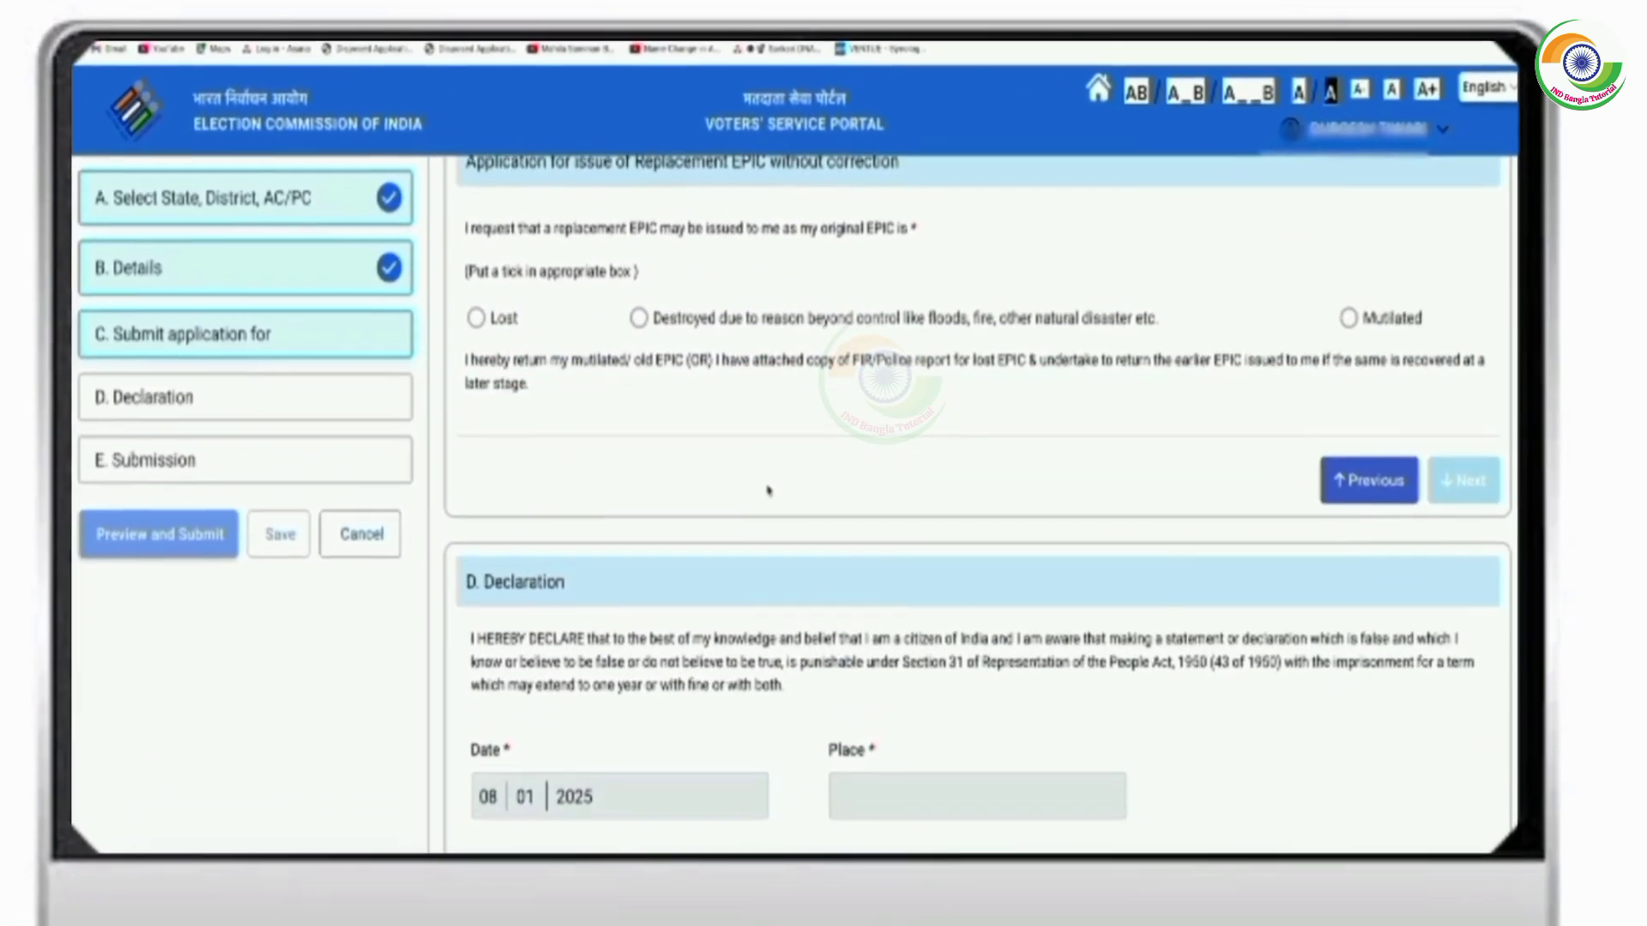
scroll(768, 489, up, 2)
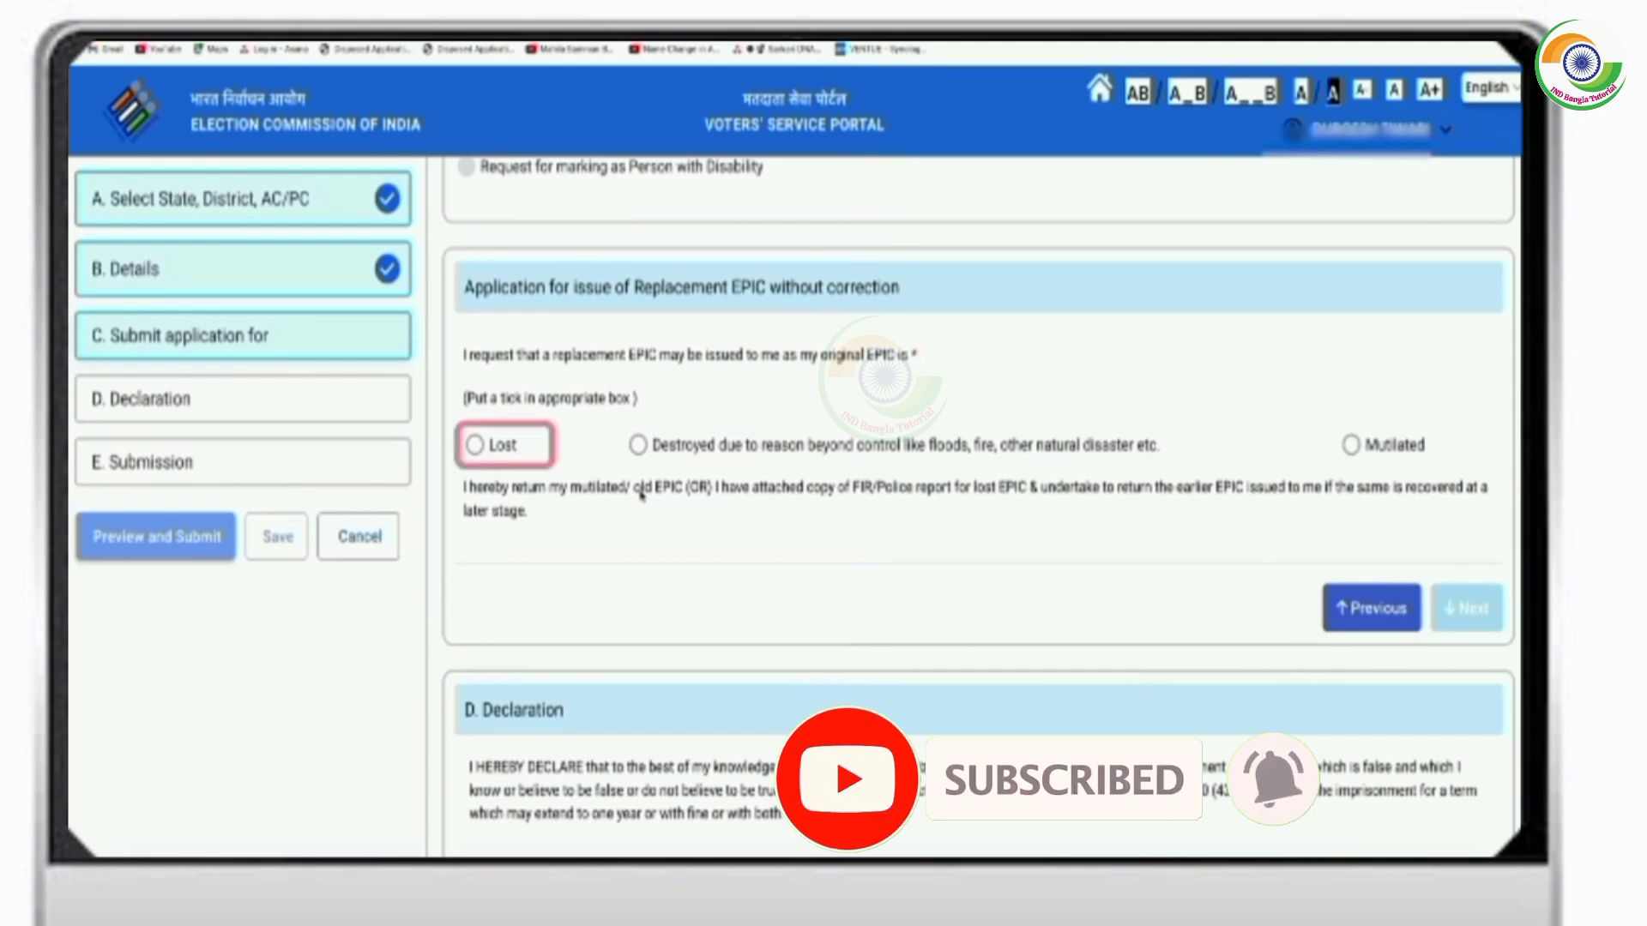
click(474, 445)
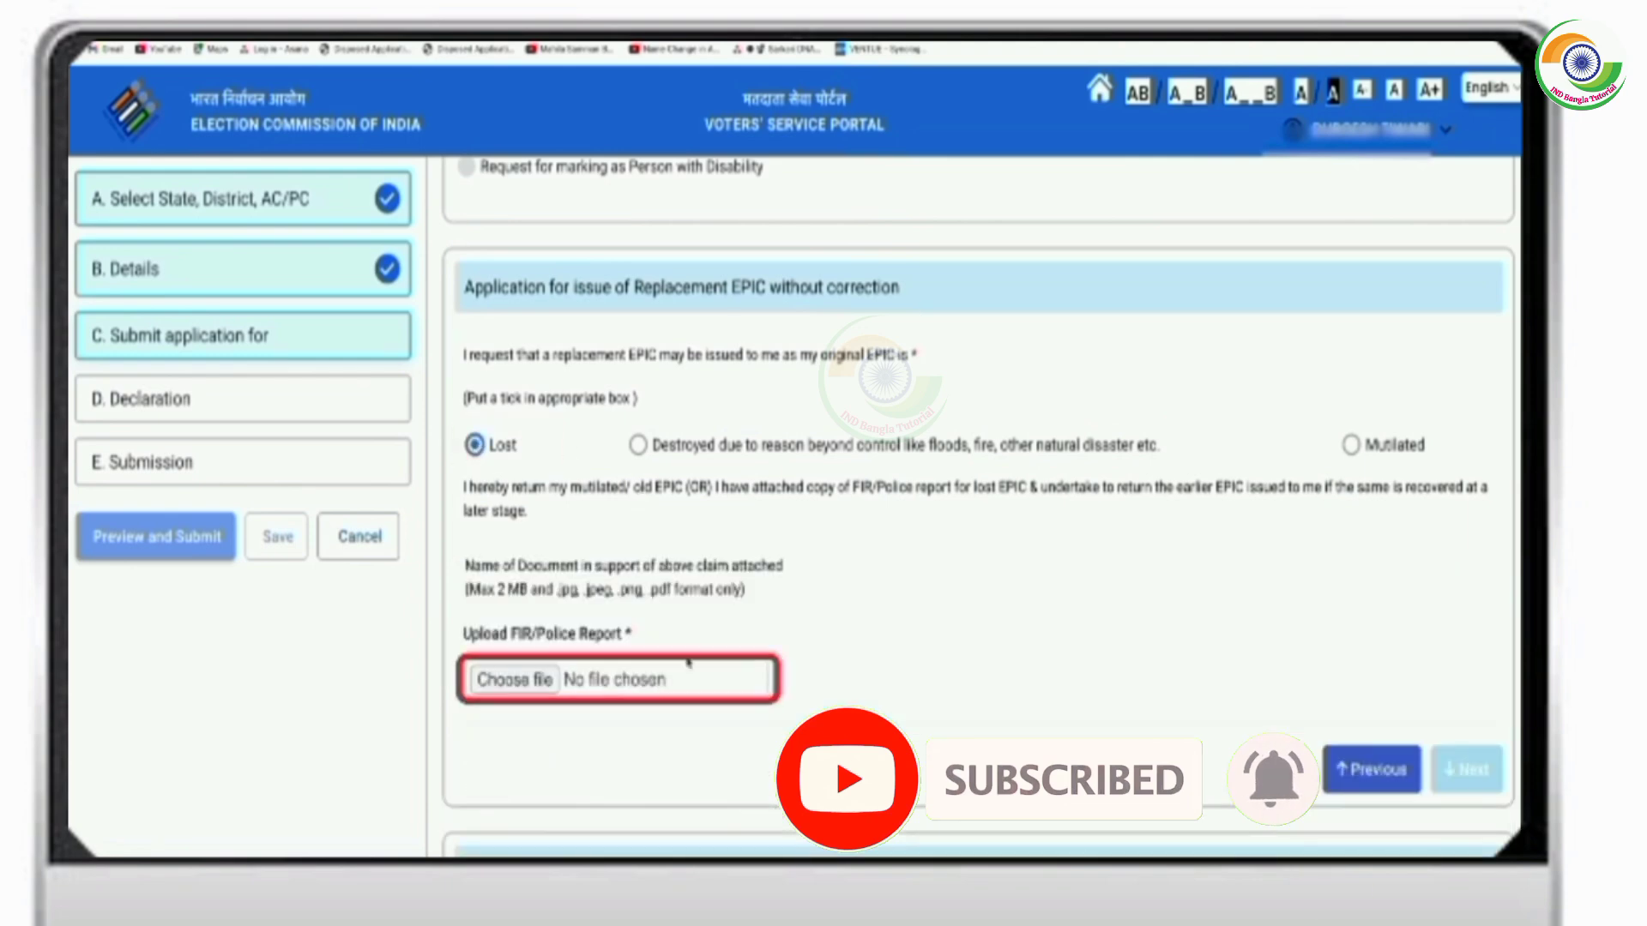
scroll(506, 641, down, 1)
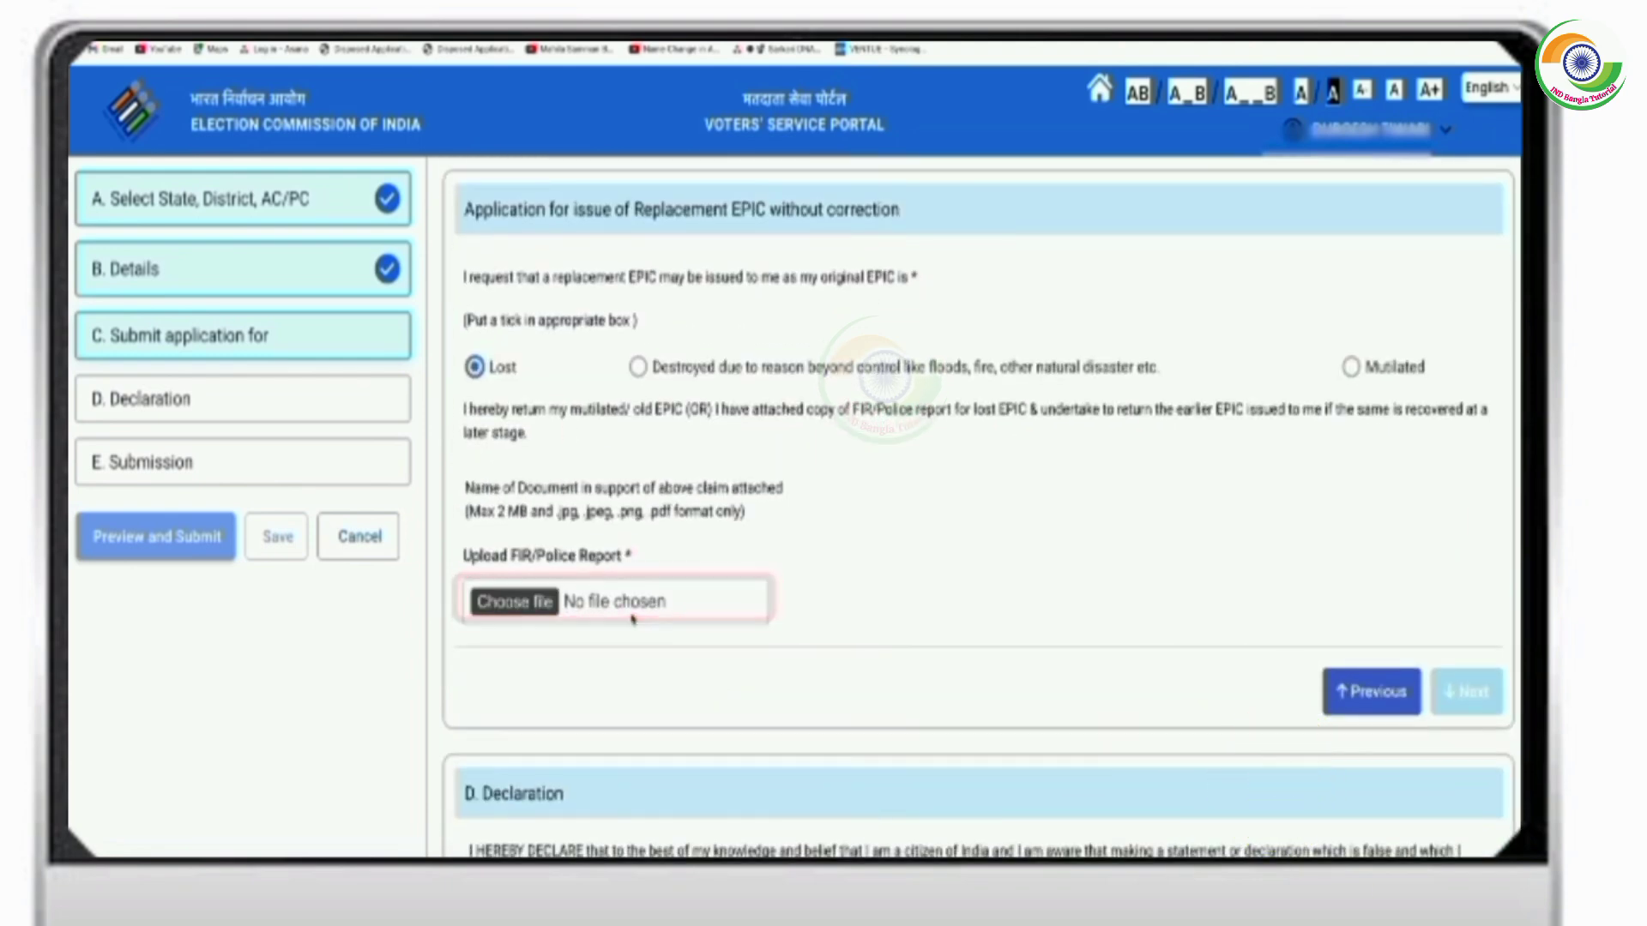
scroll(1489, 739, up, 1)
click(638, 378)
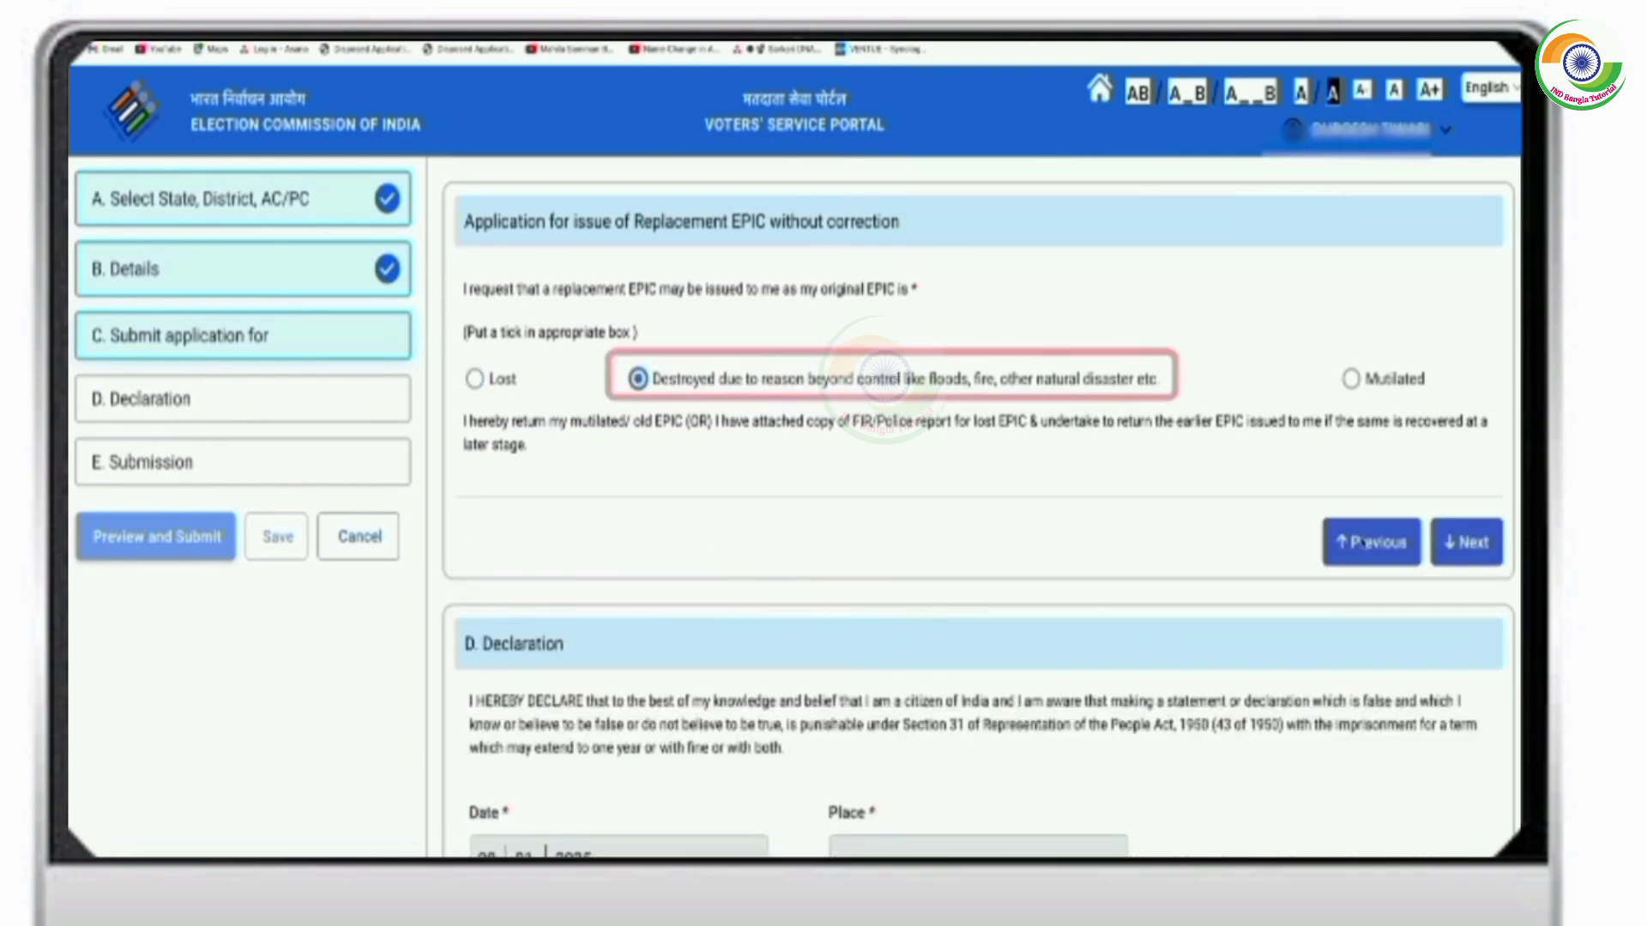
Enter LUCKNOW as the declaration place in section D.
click(1467, 545)
text(LUC)
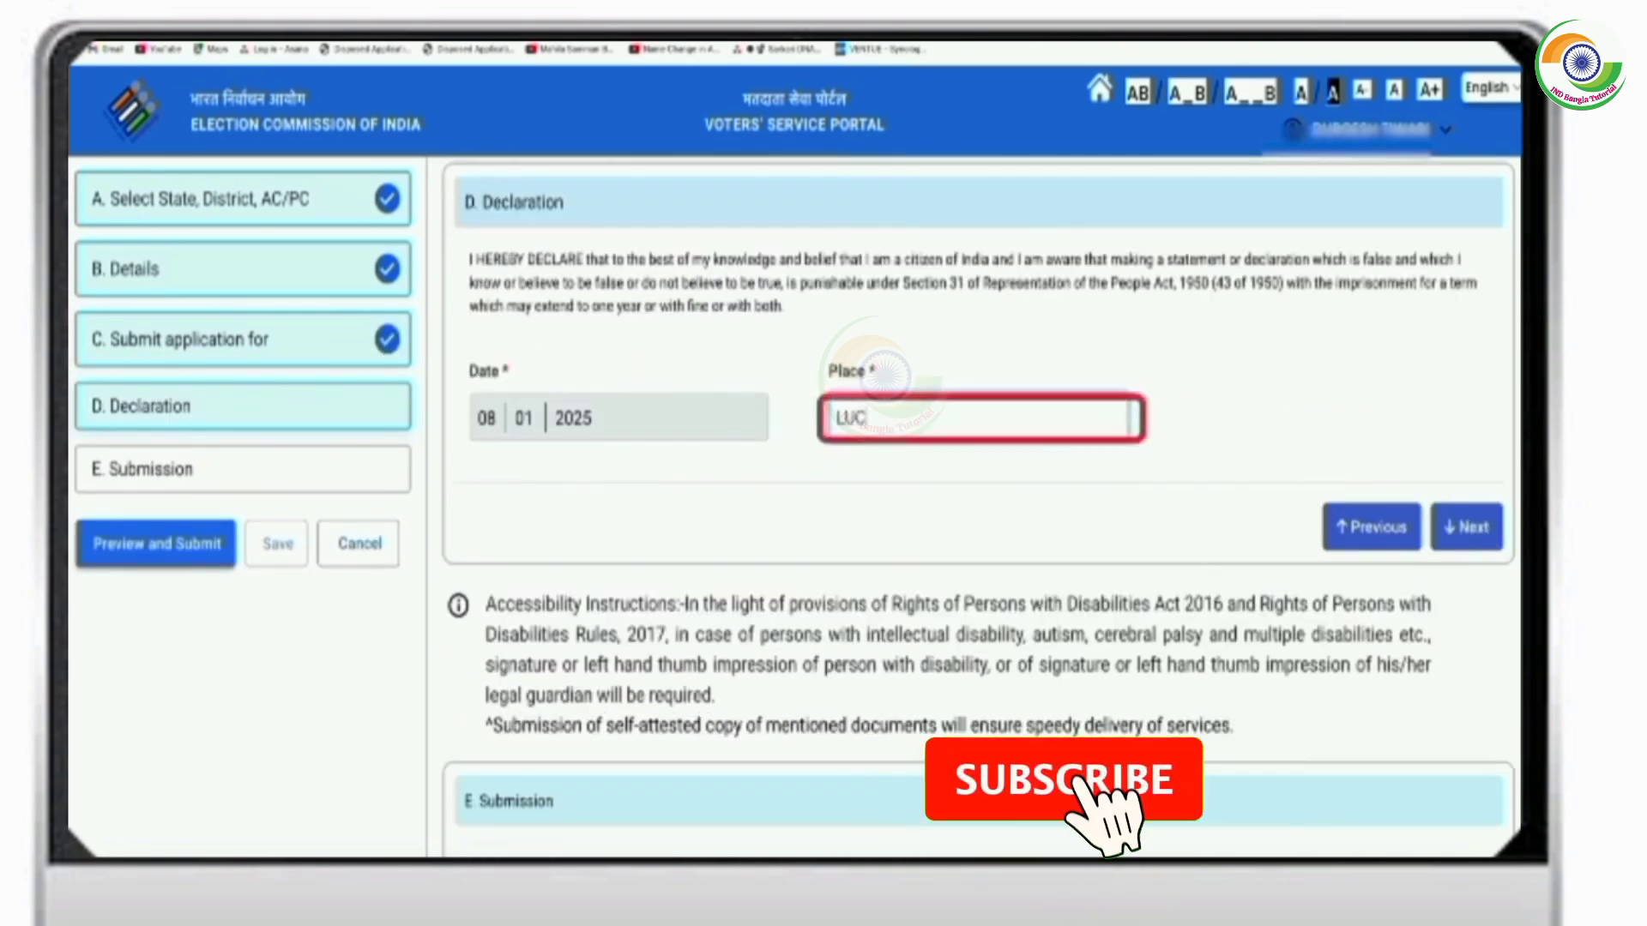
text(KNOW)
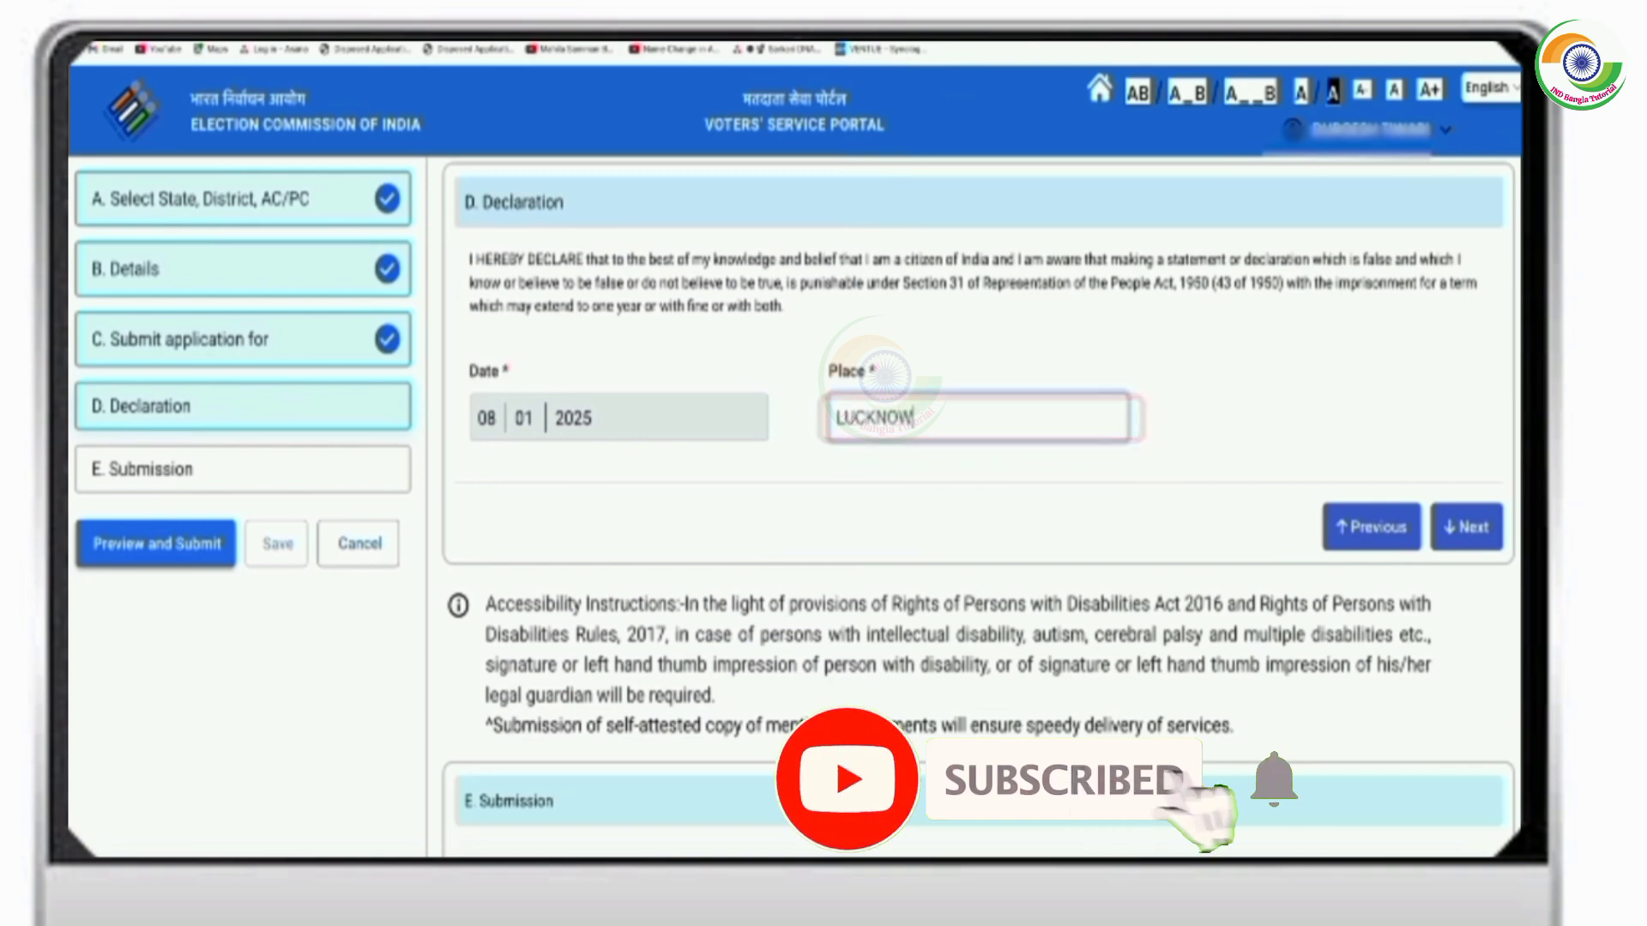
Enter the captcha in the Submission section.
click(1465, 532)
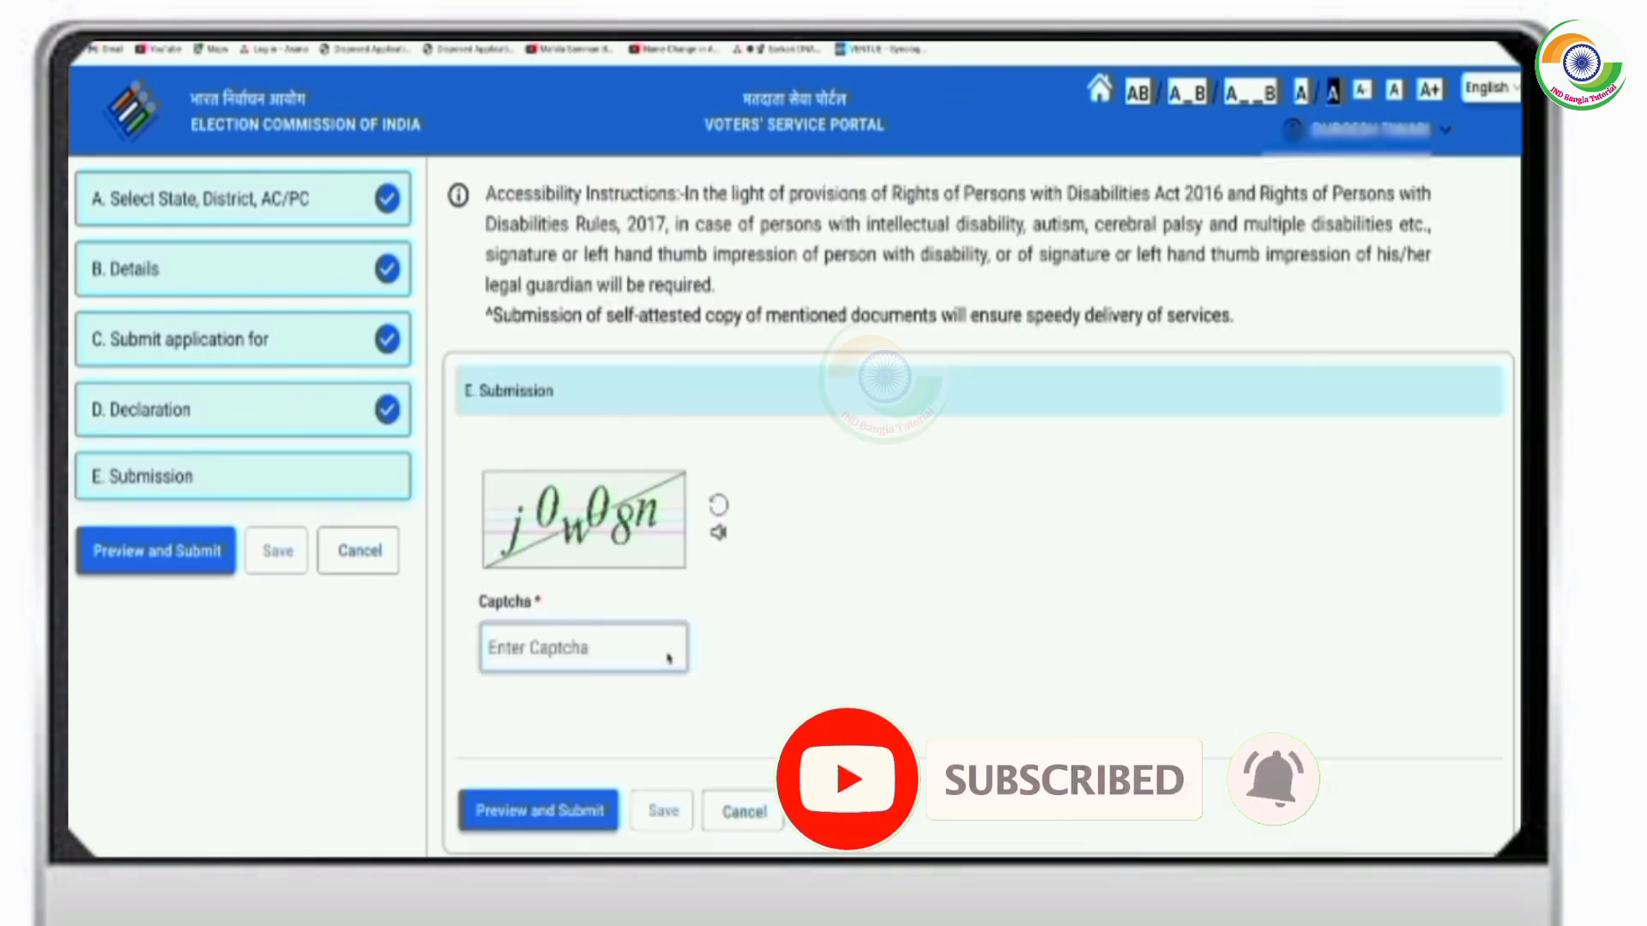
click(668, 658)
text(j0w08)
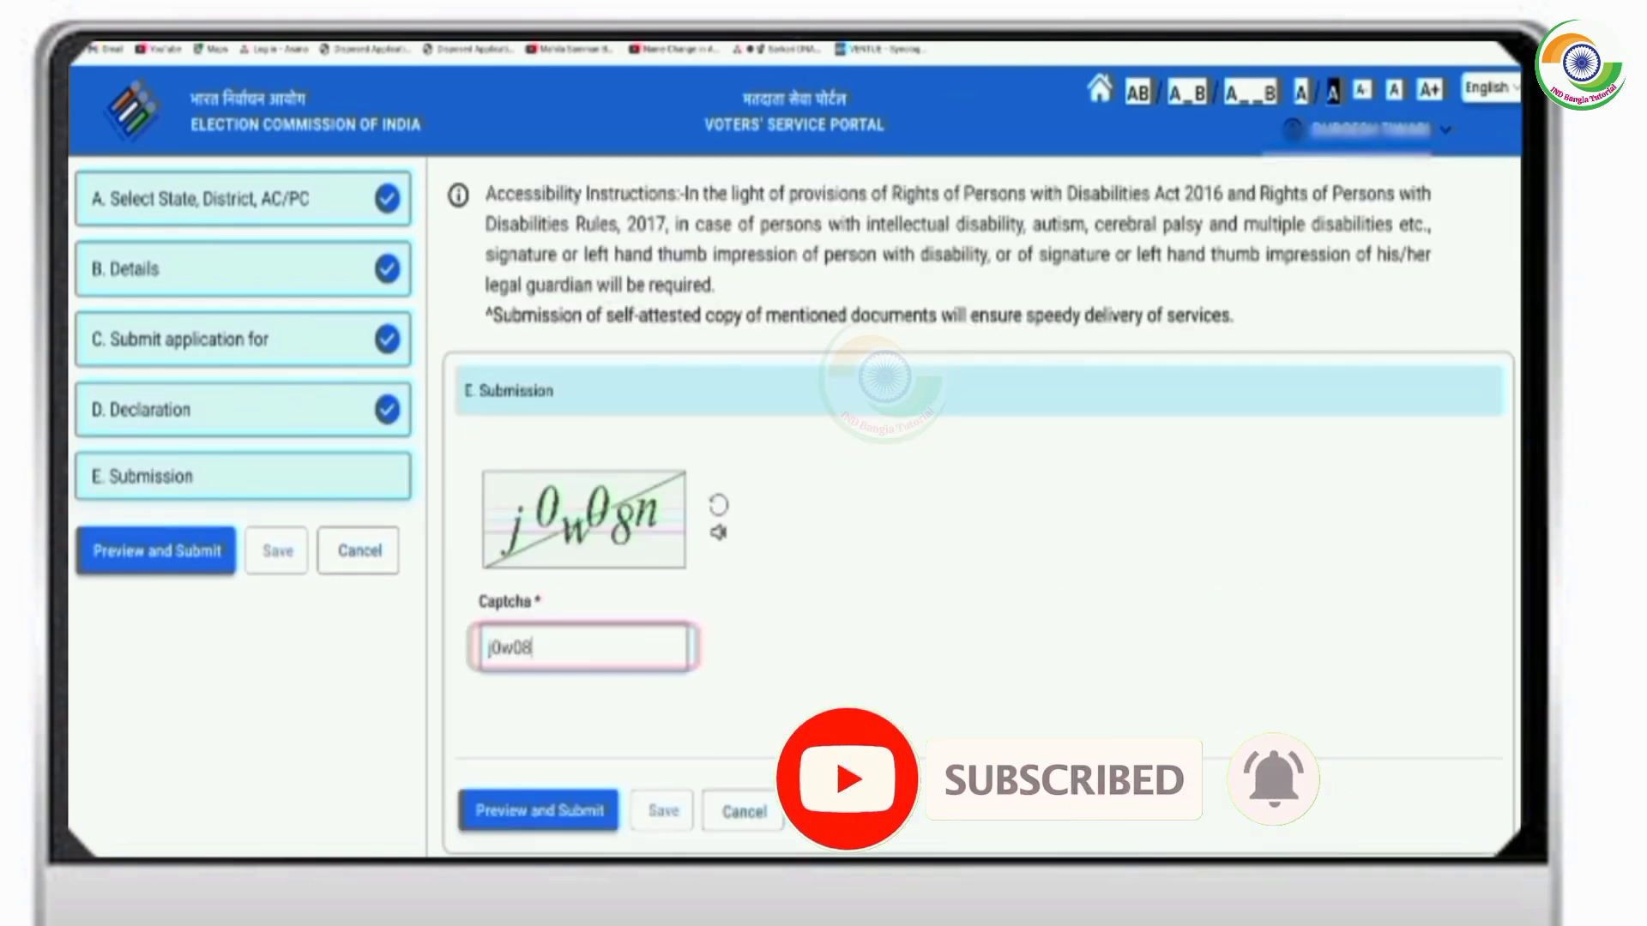
text(n)
key(Tab)
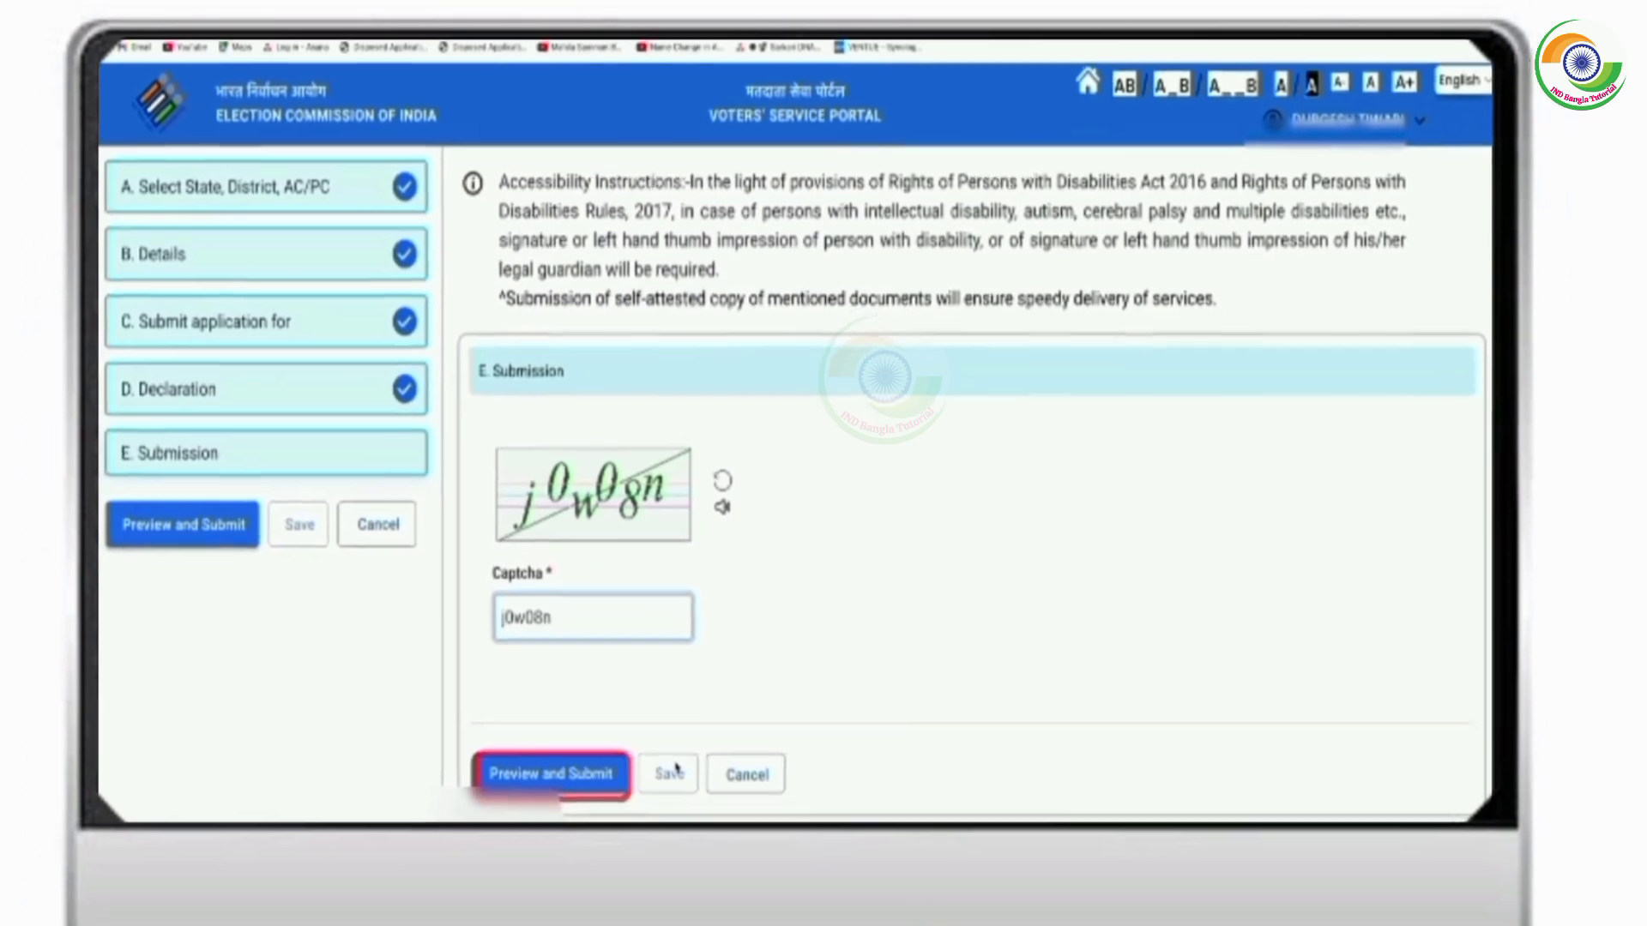
Preview the completed Form 8, submit it, and confirm Yes in the Are You Sure? dialog.
click(539, 810)
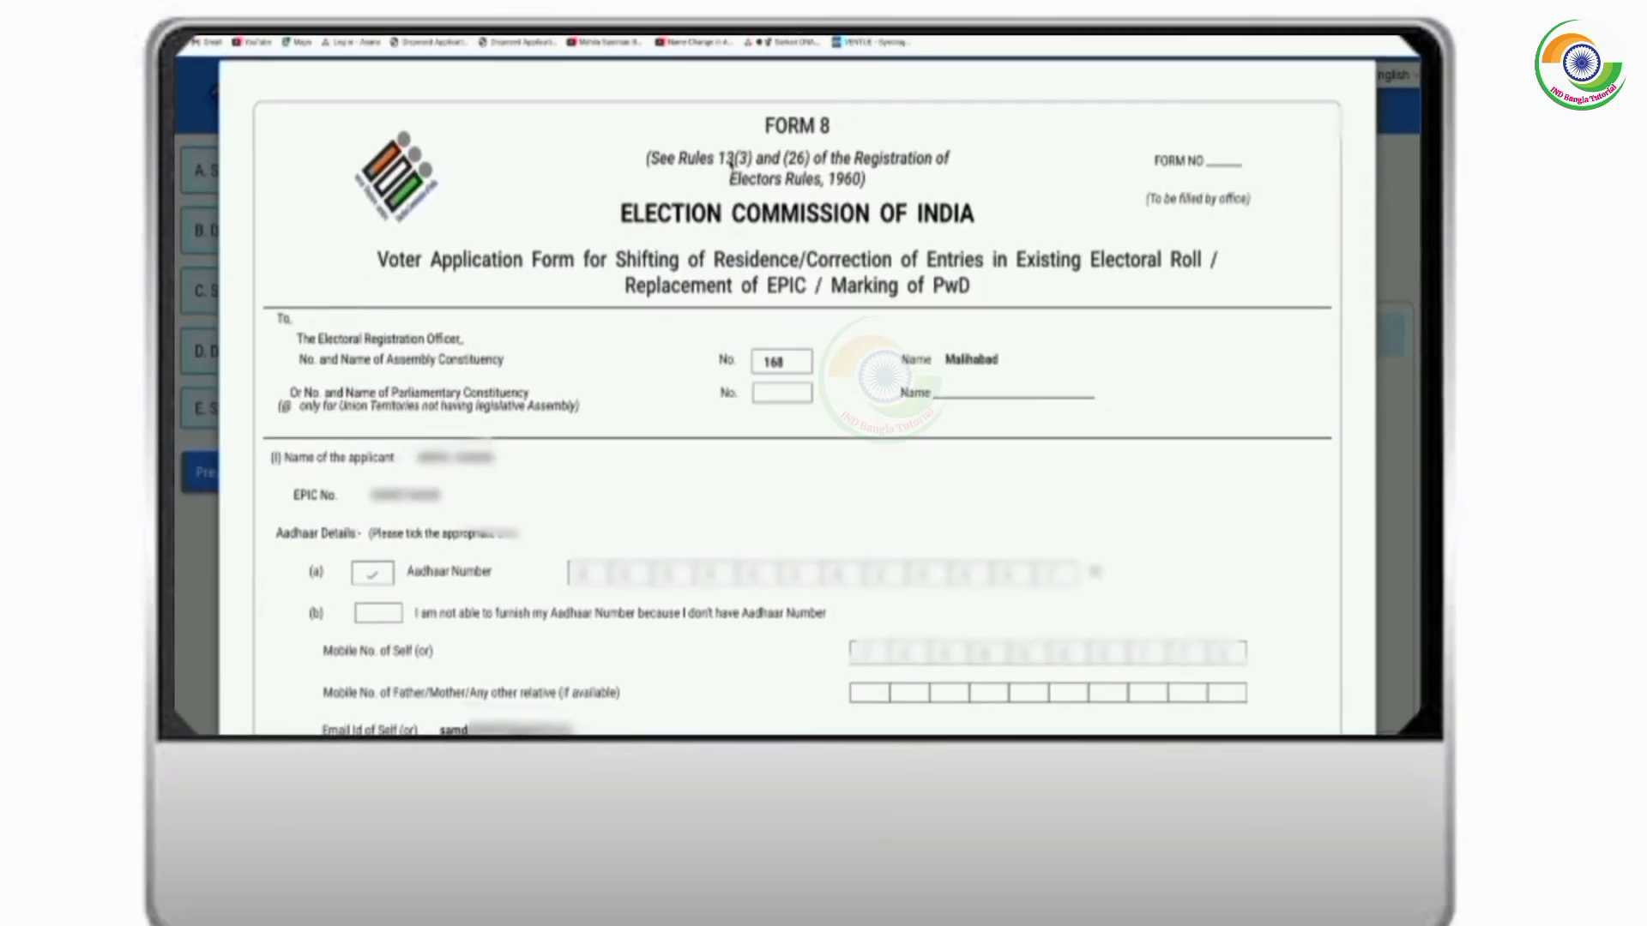
scroll(877, 637, down, 15)
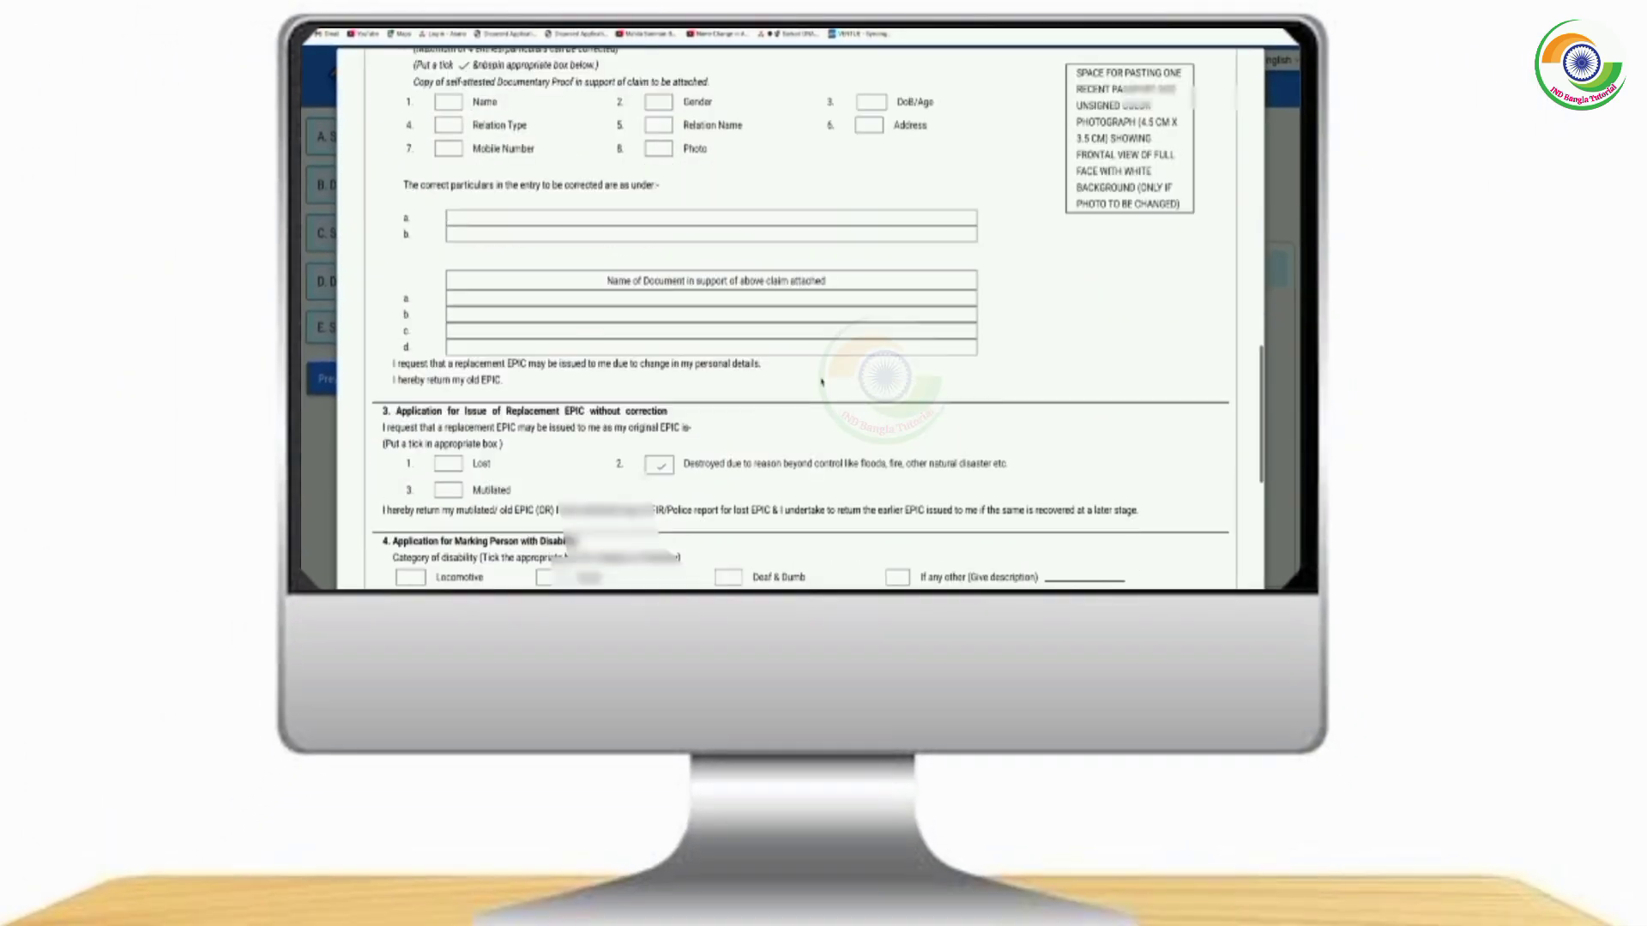
scroll(822, 382, down, 5)
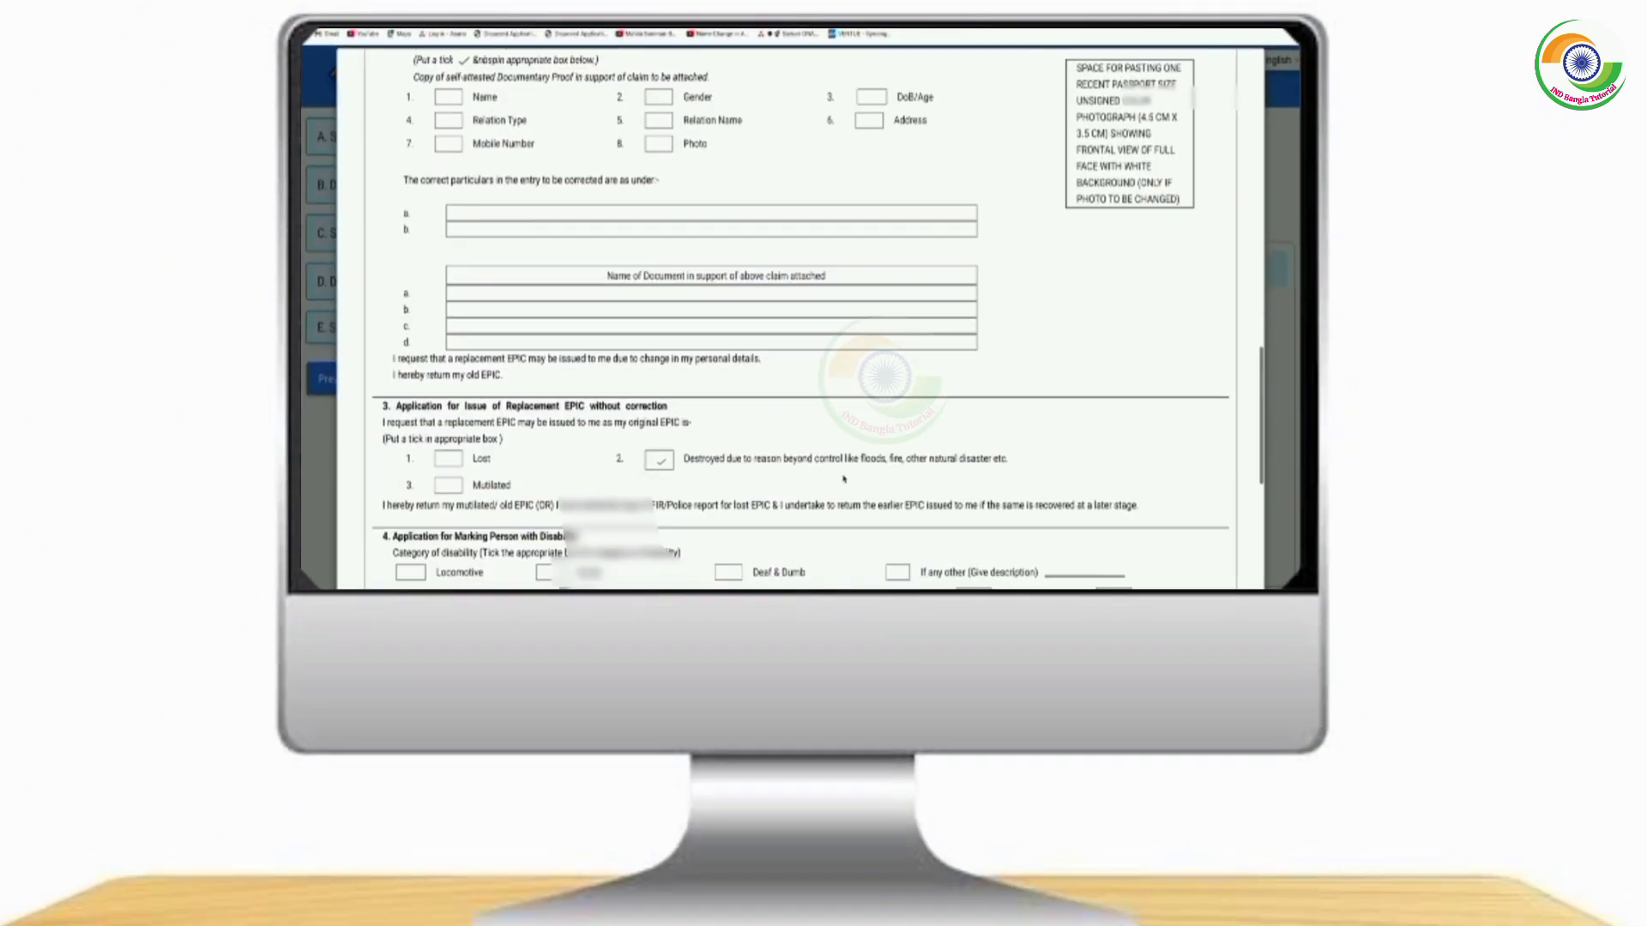
scroll(881, 490, down, 1)
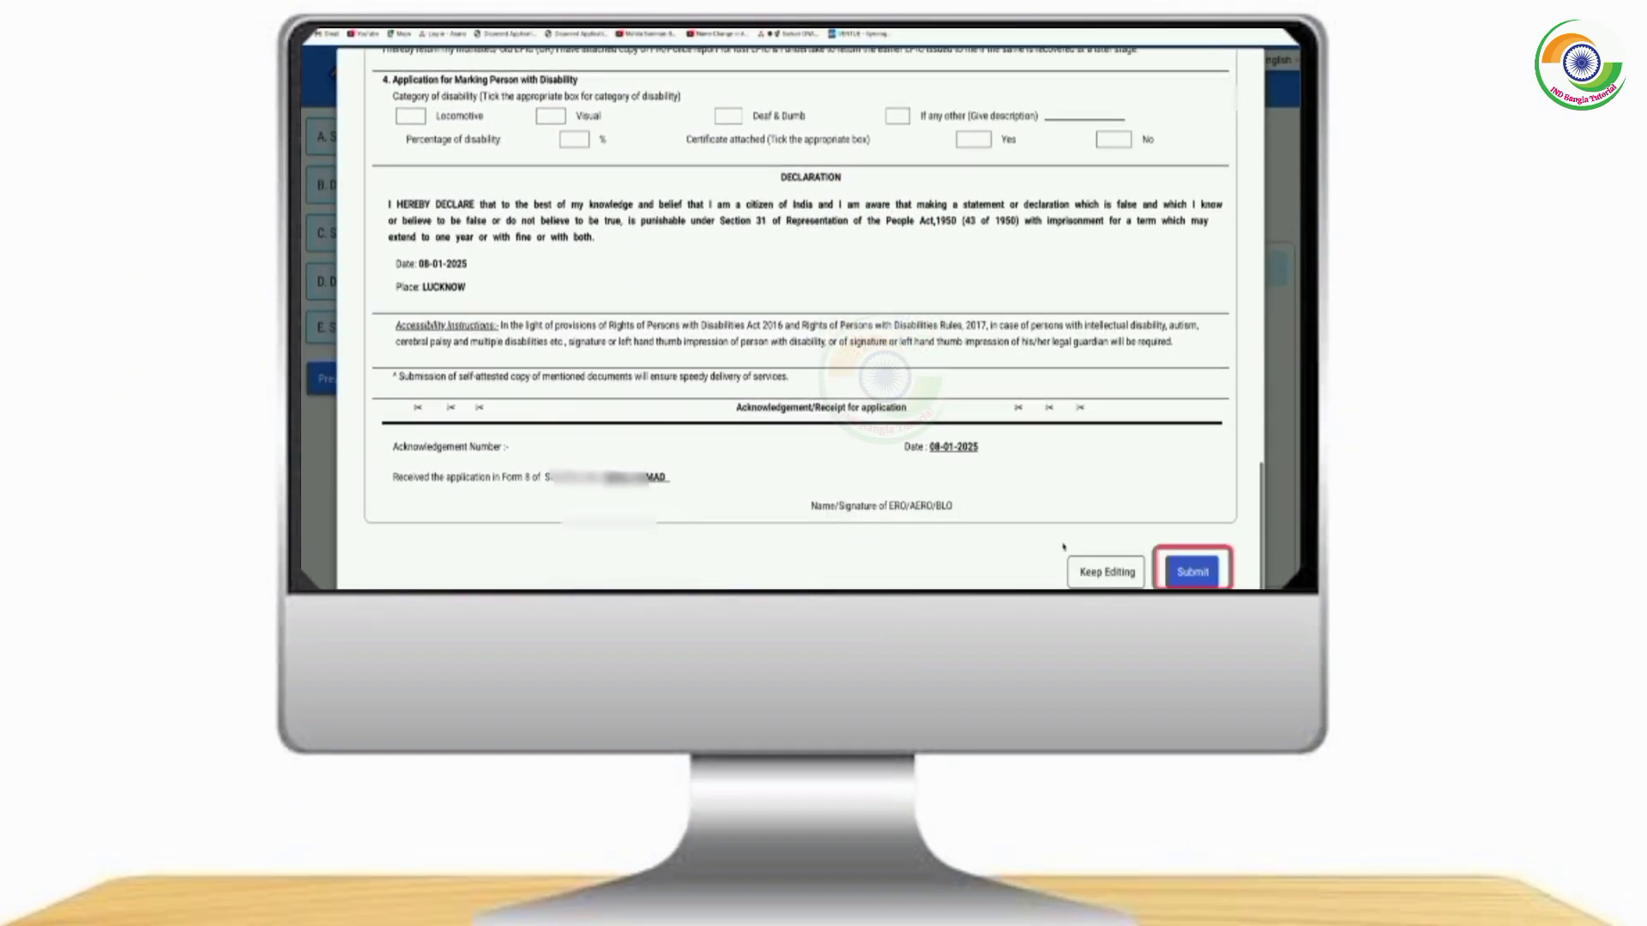
click(1204, 574)
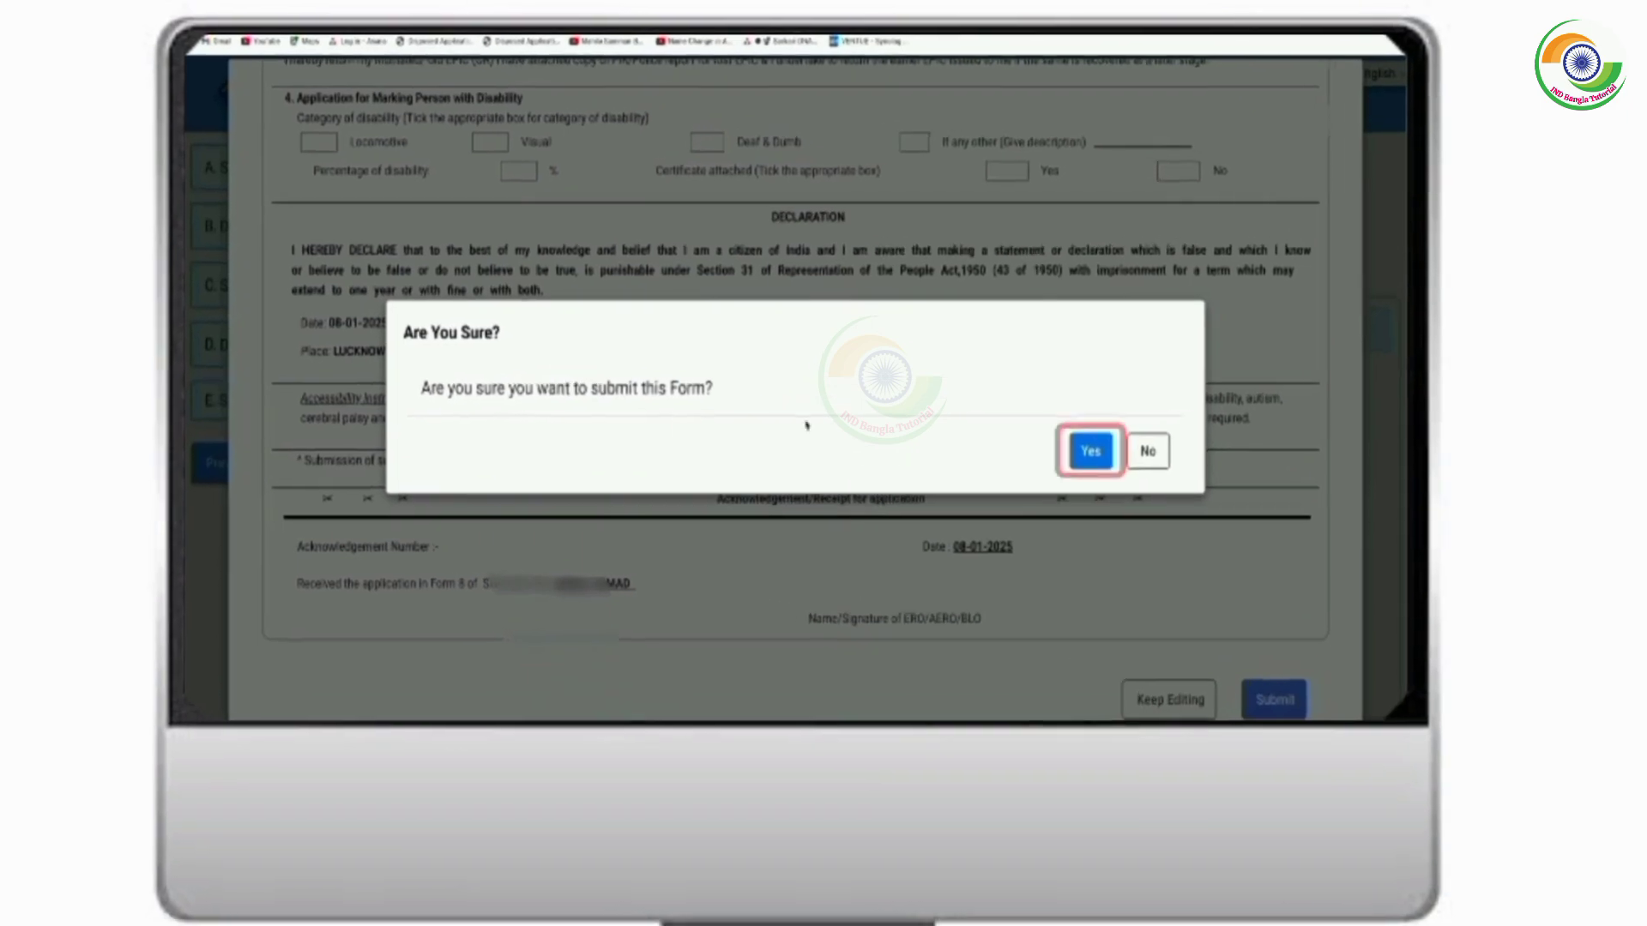
click(1125, 508)
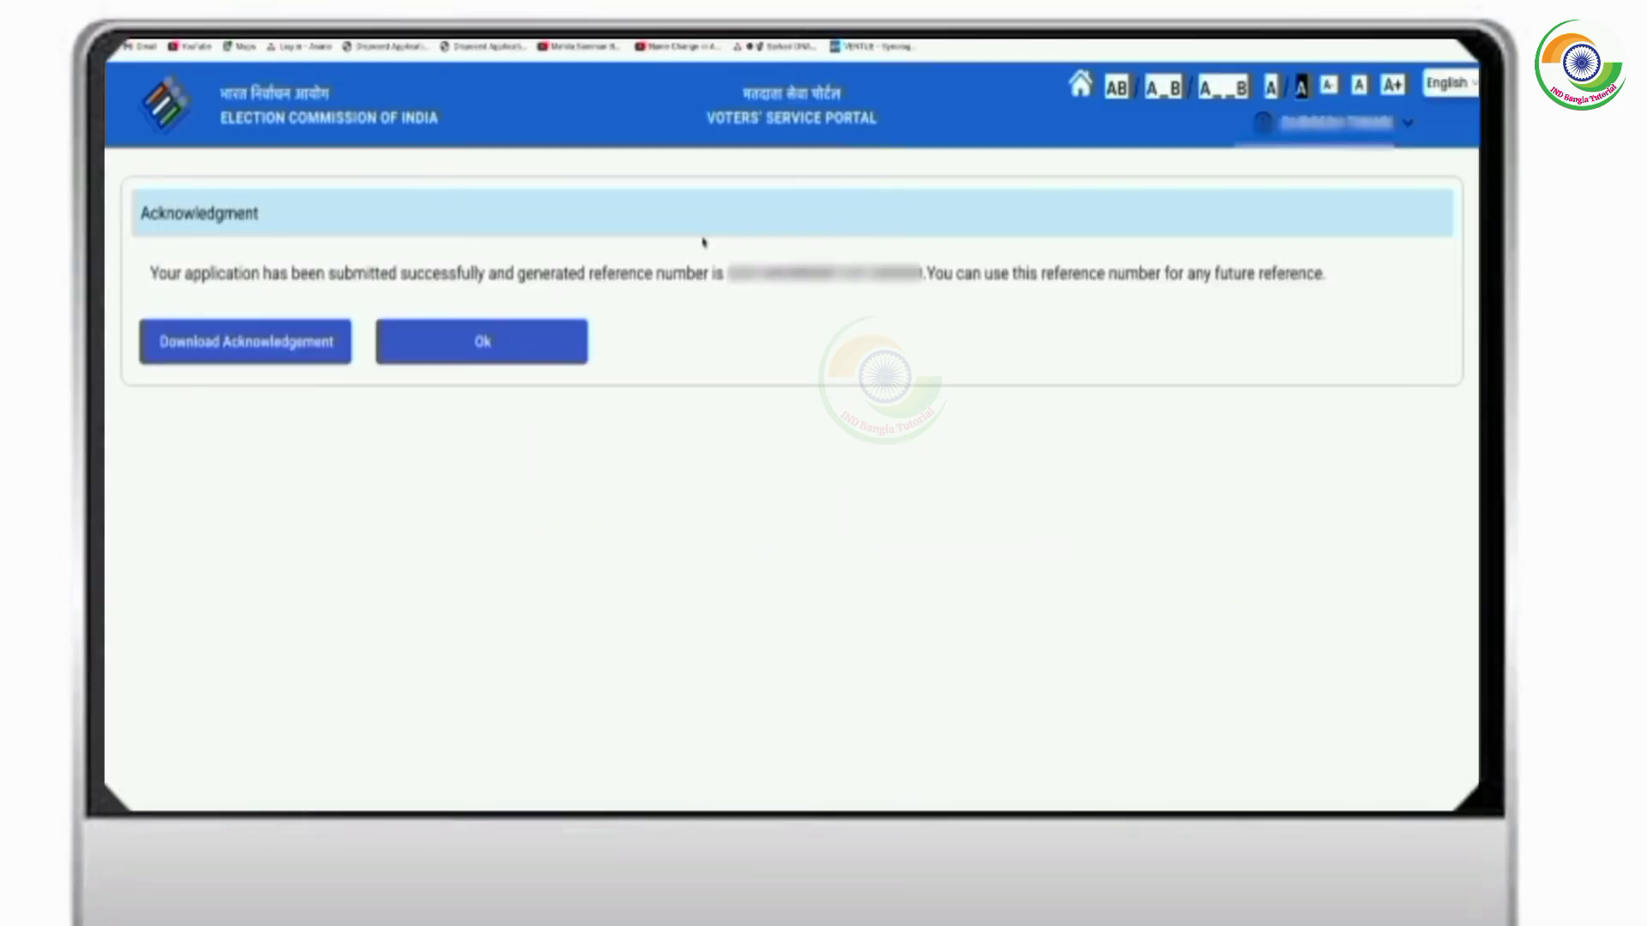